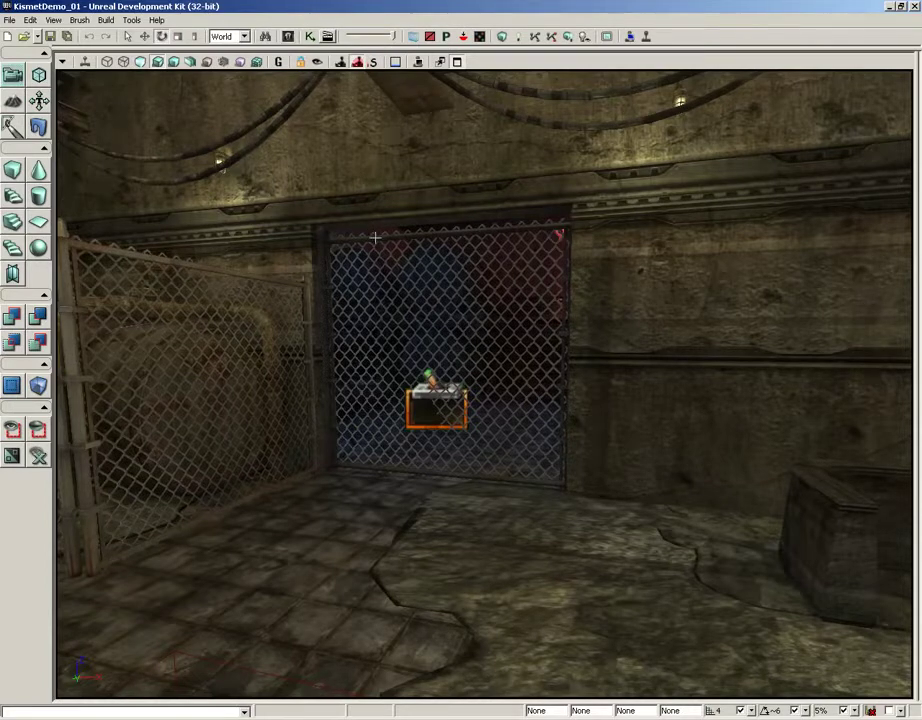
Select the chain-link gate in the level and open the Matinee connected to it in Kismet
click(375, 237)
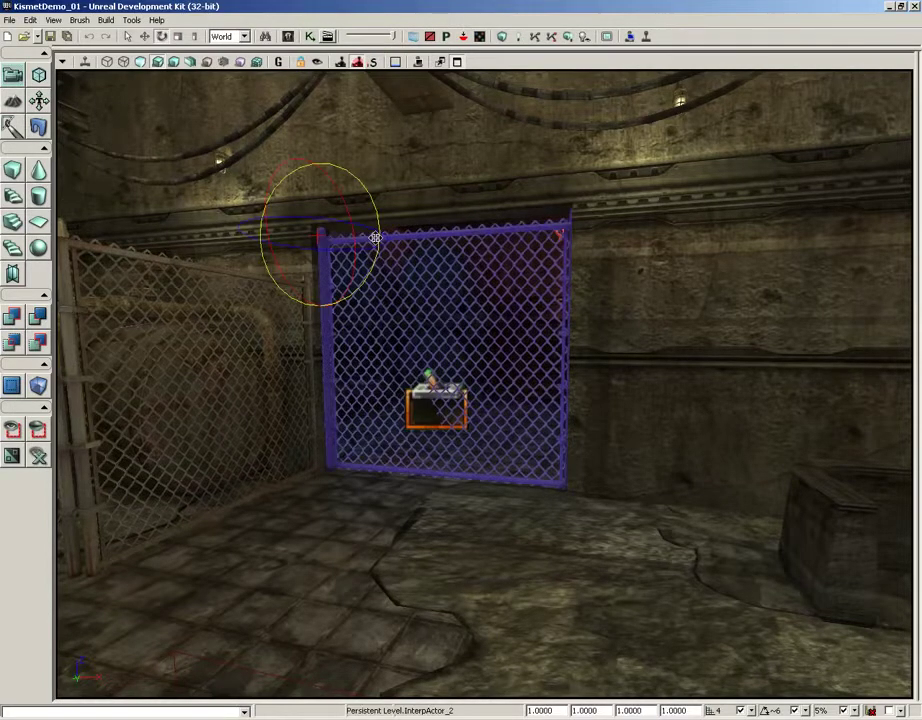
click(311, 37)
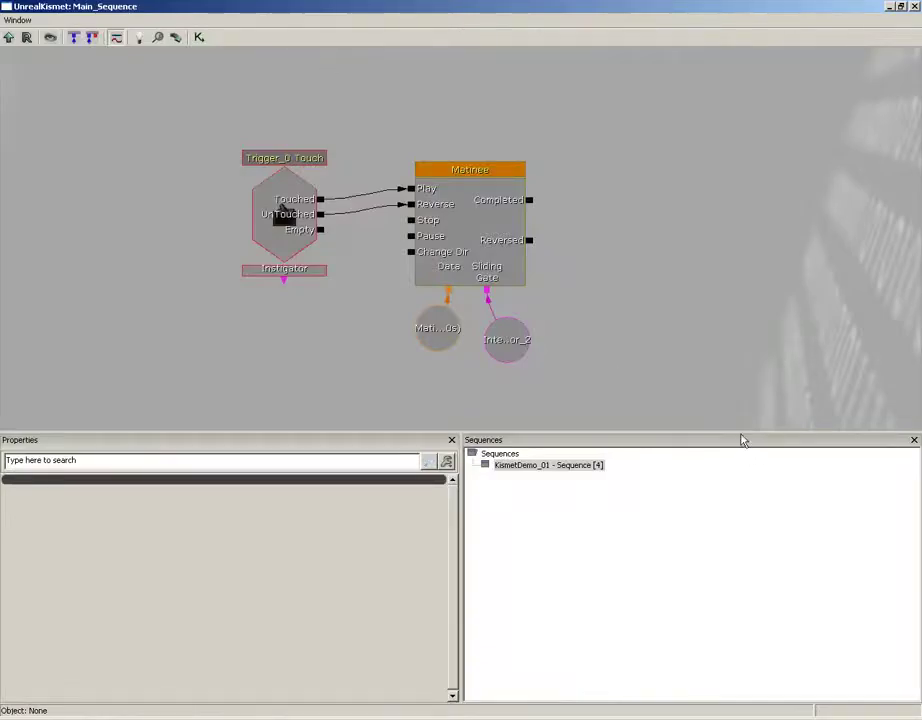
double_click(473, 224)
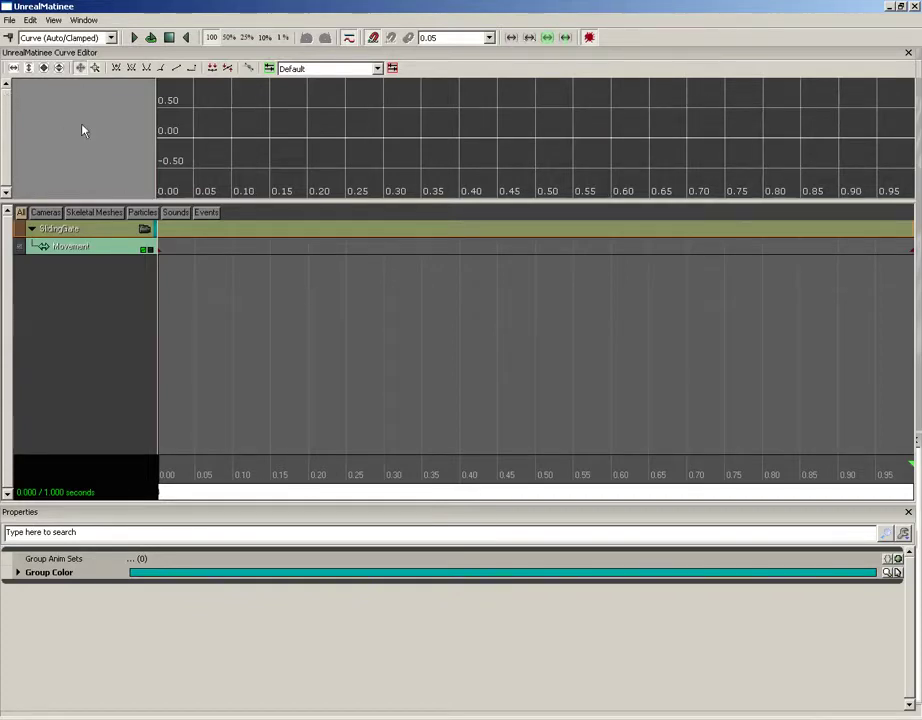
Hide the Matinee Curve Editor and bring it back
click(908, 52)
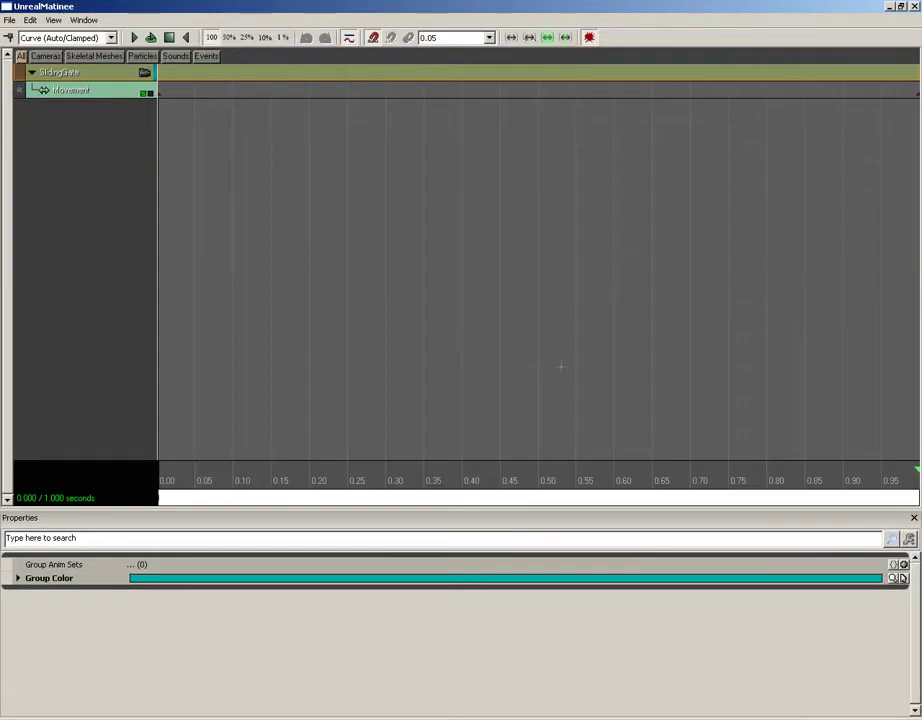
click(78, 21)
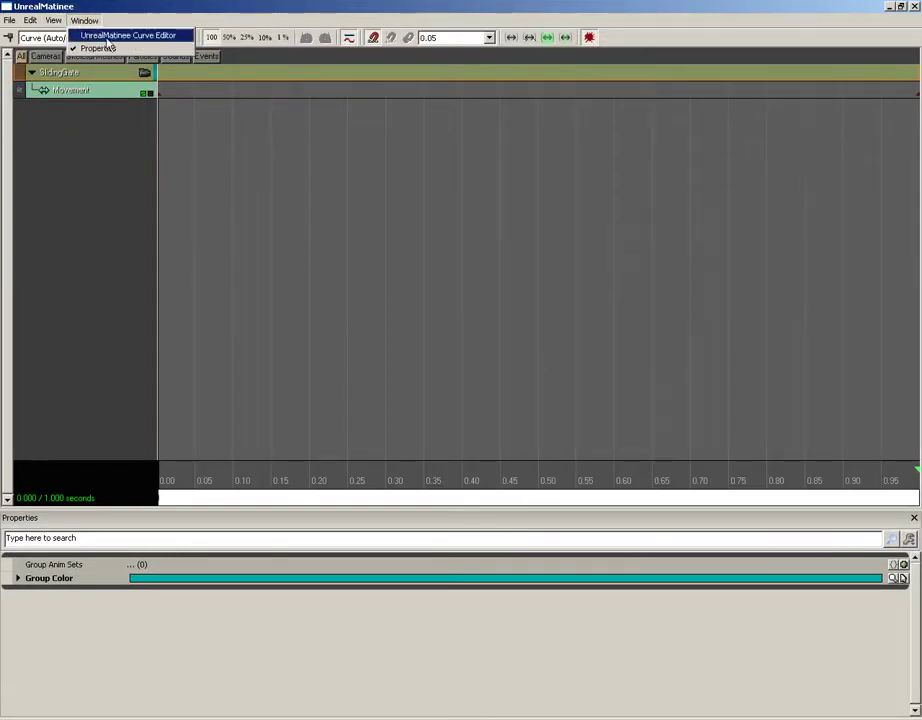
click(80, 35)
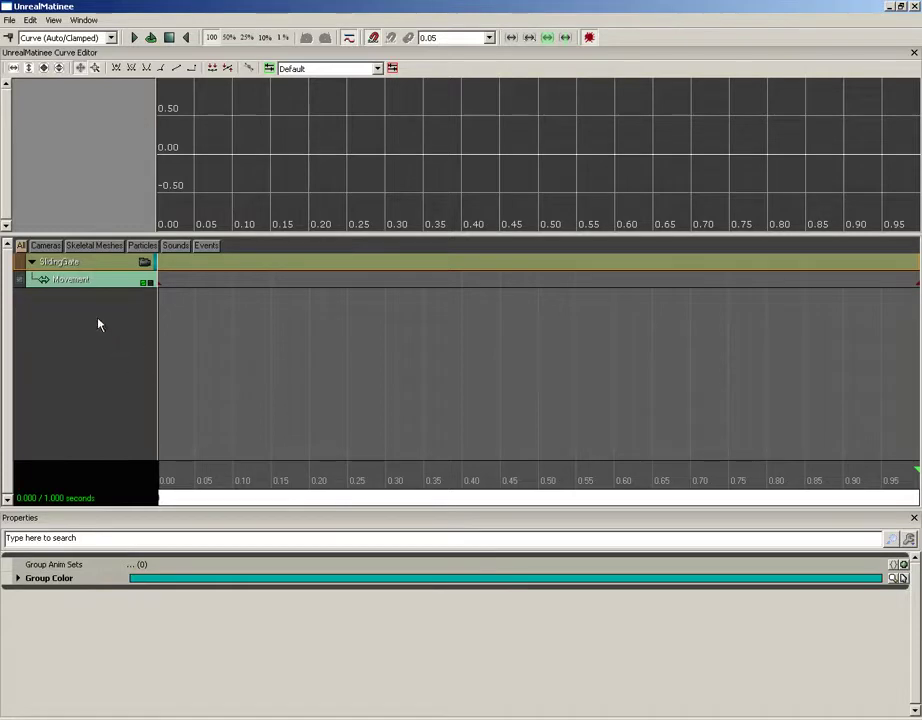
Show the SlidingGate Movement track's curve in the Curve Editor and fit the whole curve in view
click(62, 282)
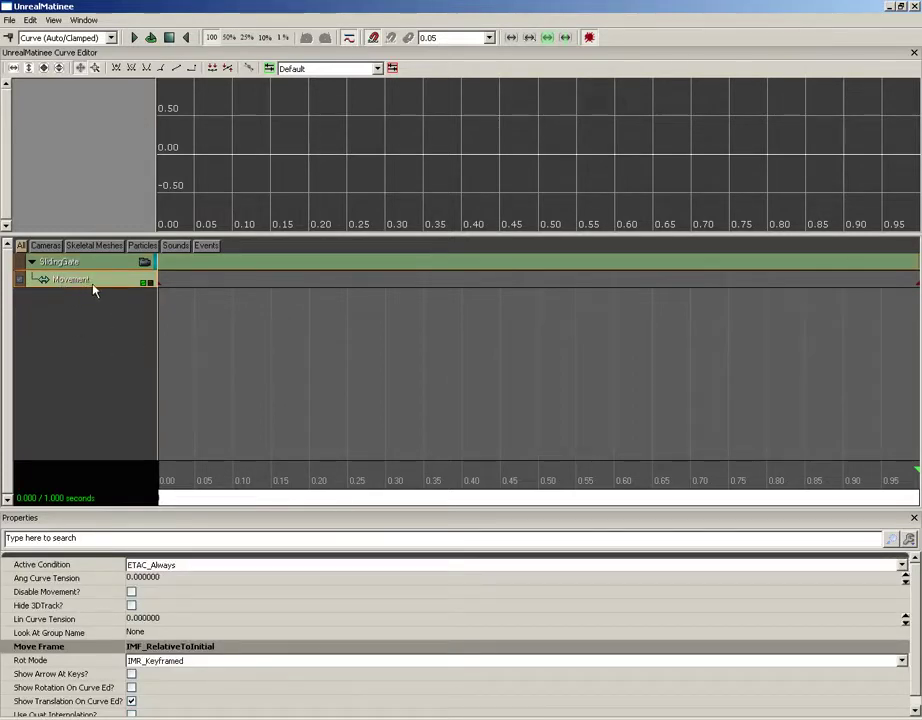
click(149, 284)
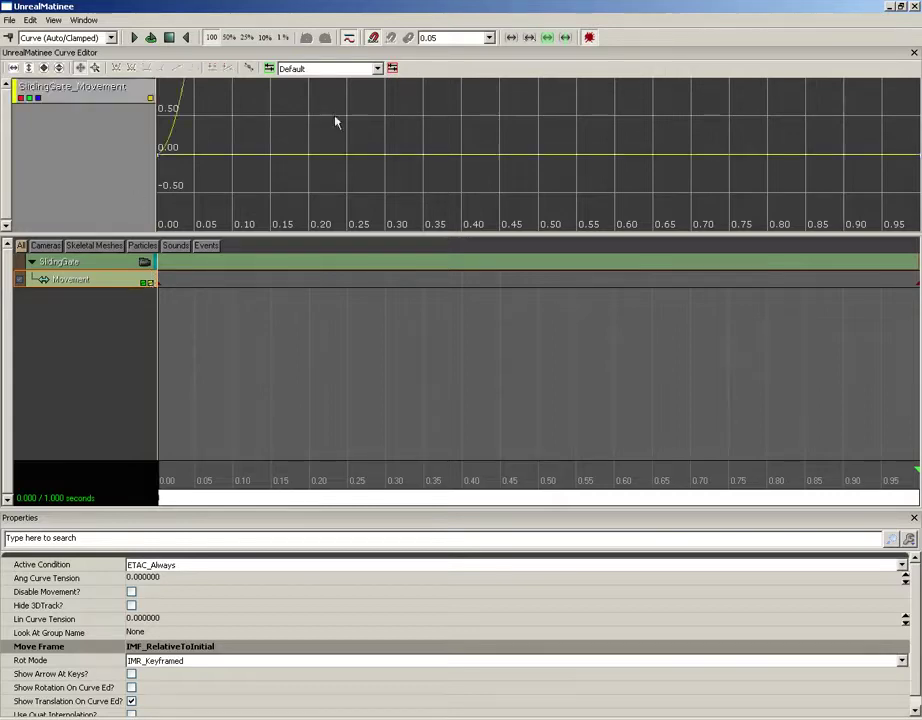
drag(256, 133, 397, 218)
scroll(387, 172, down, 9)
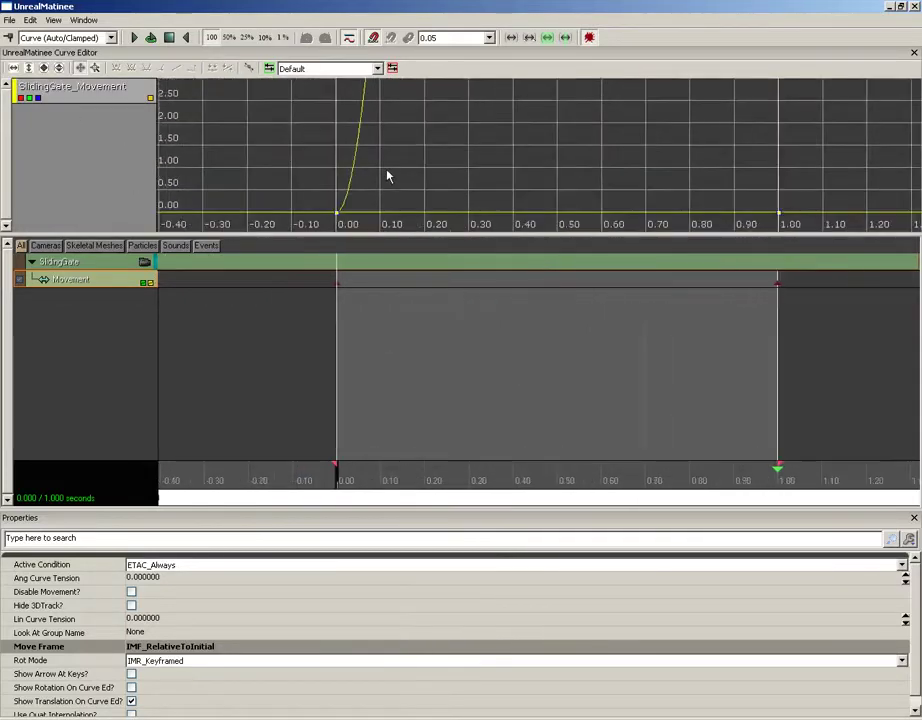
scroll(424, 178, down, 10)
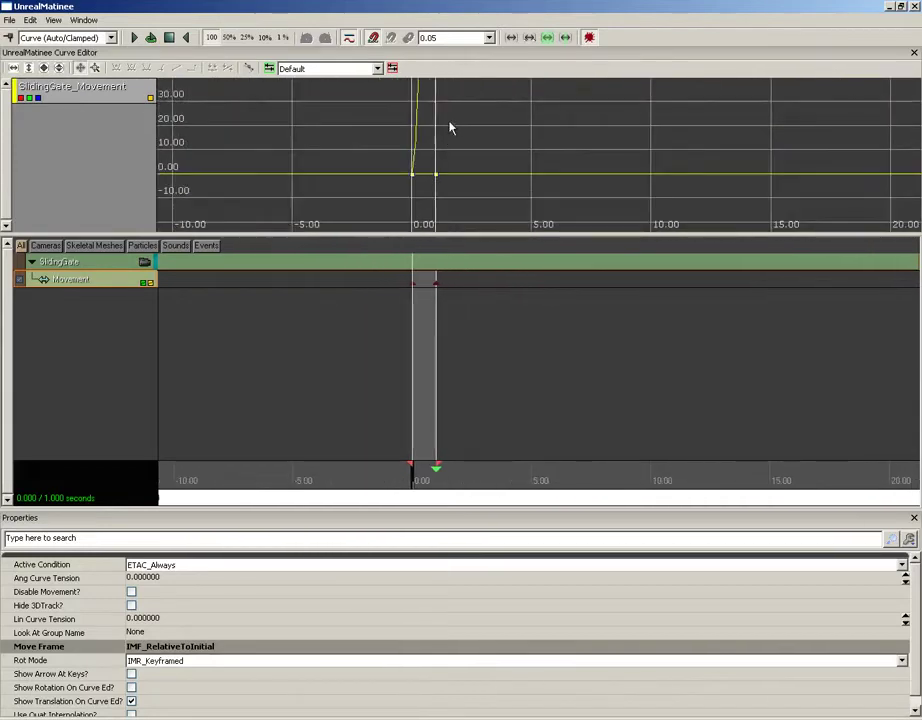
scroll(420, 155, up, 4)
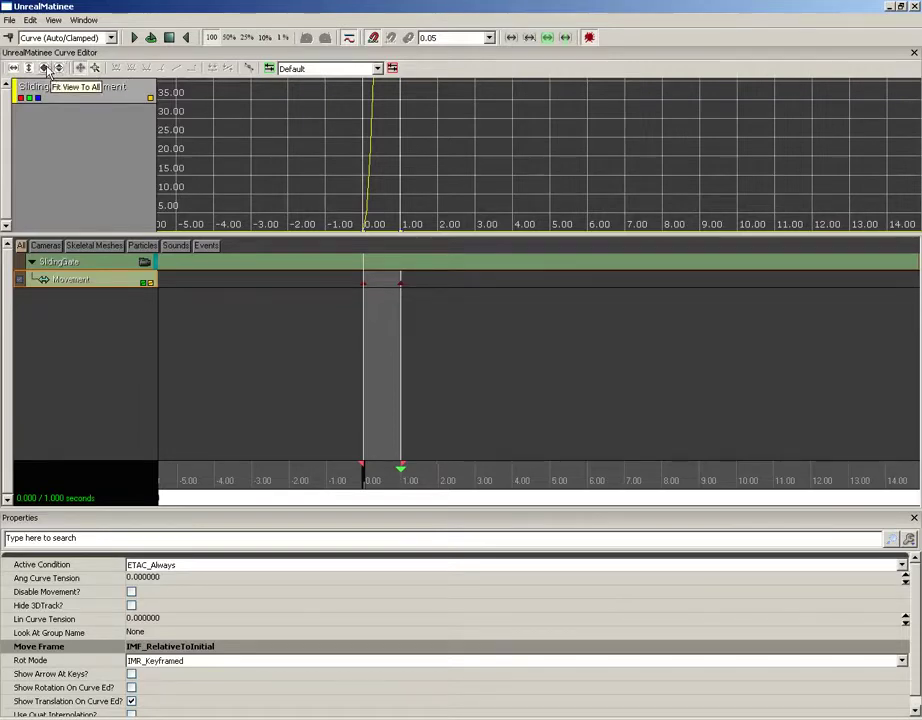
click(45, 68)
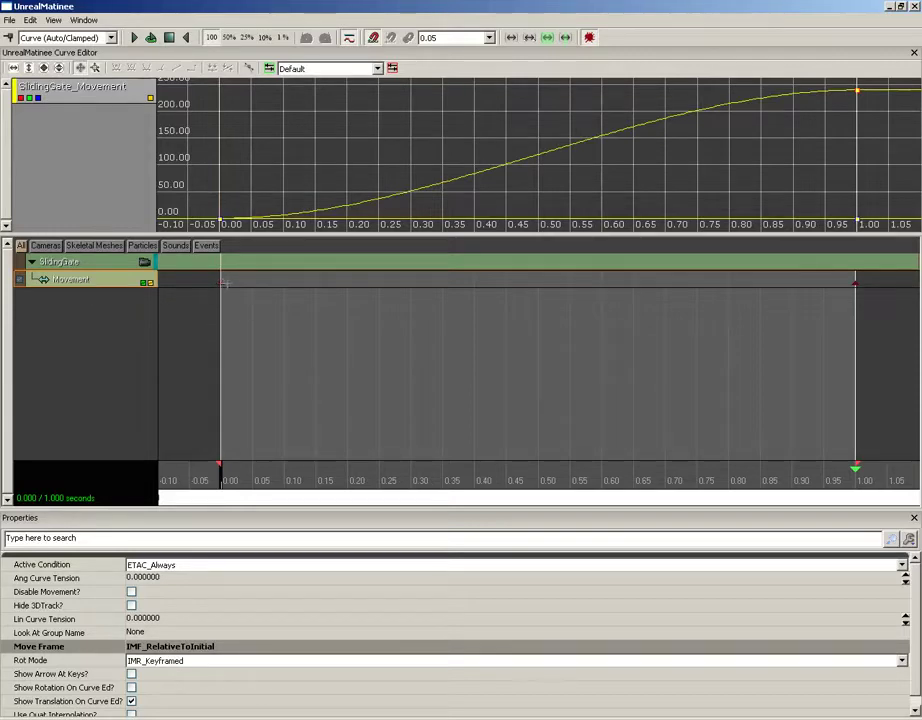
Examine the Movement track's key at 1.00 second, return the time to 0.00 and look along the timeline
click(855, 284)
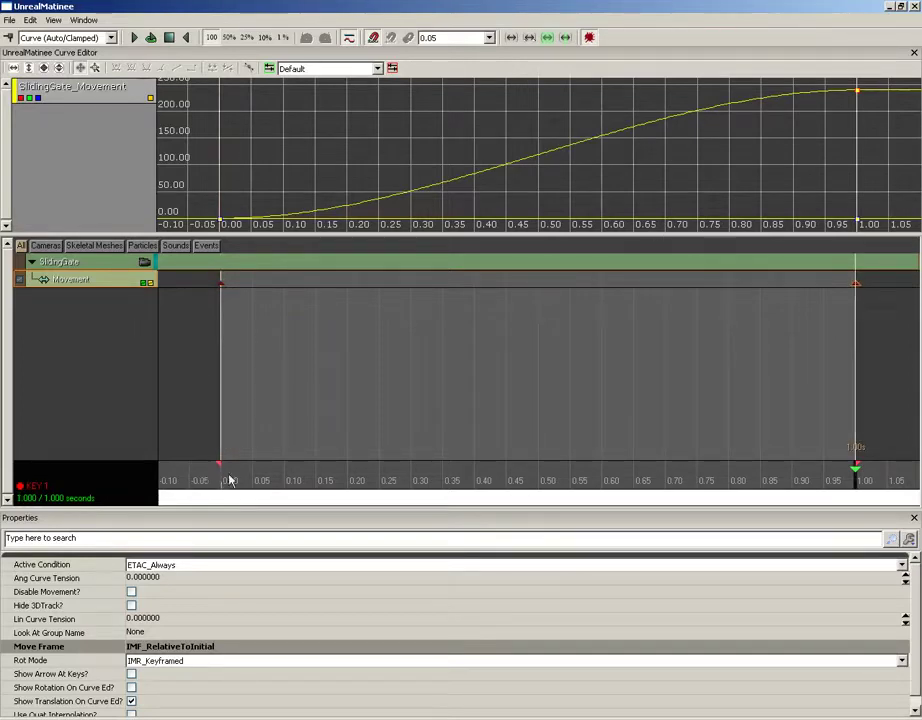
mouse_move(229, 481)
mouse_down()
mouse_move(654, 471)
mouse_move(219, 468)
mouse_up()
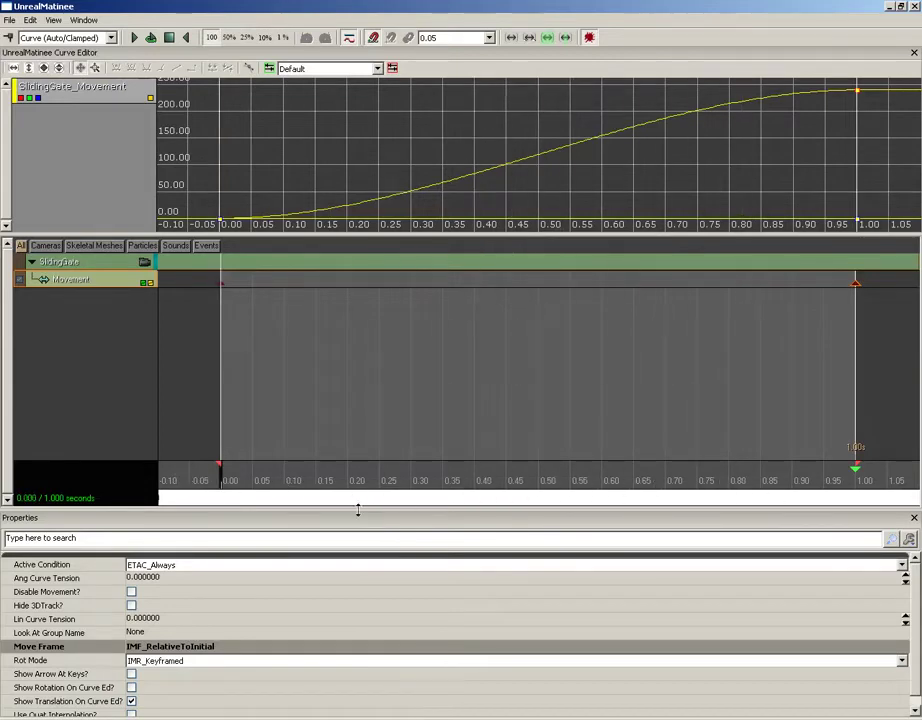
drag(372, 502, 395, 476)
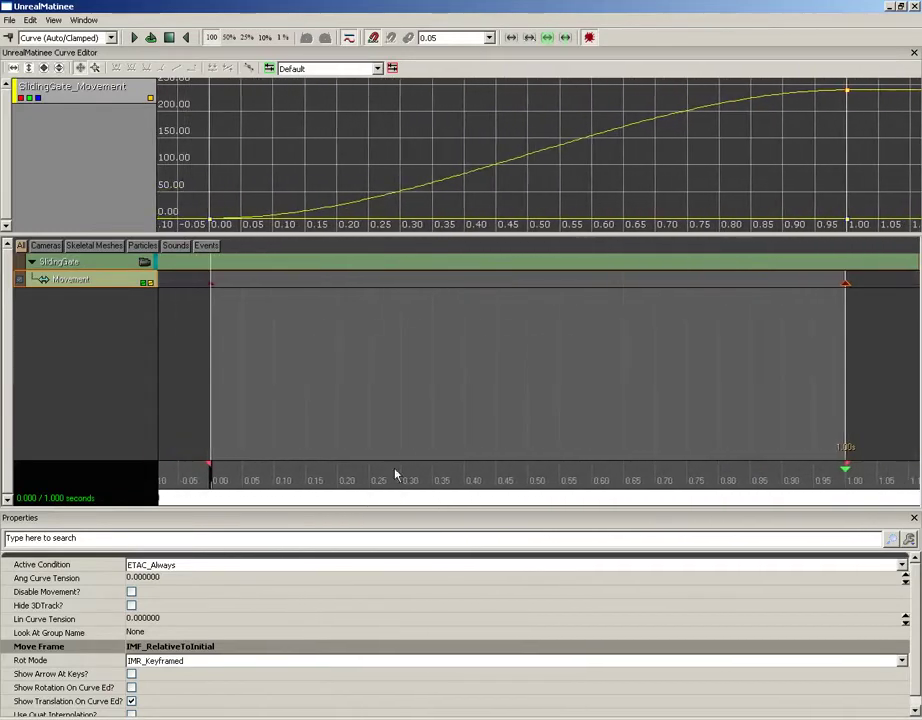
drag(570, 362, 366, 379)
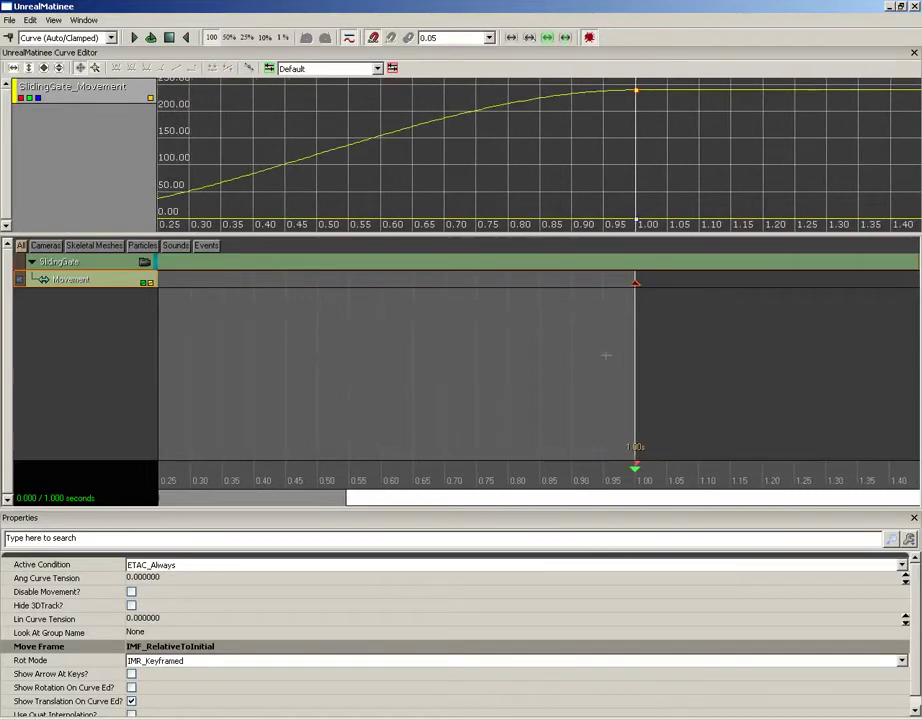
mouse_move(606, 355)
mouse_down()
mouse_move(362, 372)
mouse_move(418, 391)
mouse_move(420, 403)
mouse_move(394, 387)
mouse_move(603, 364)
mouse_up()
drag(525, 340, 547, 359)
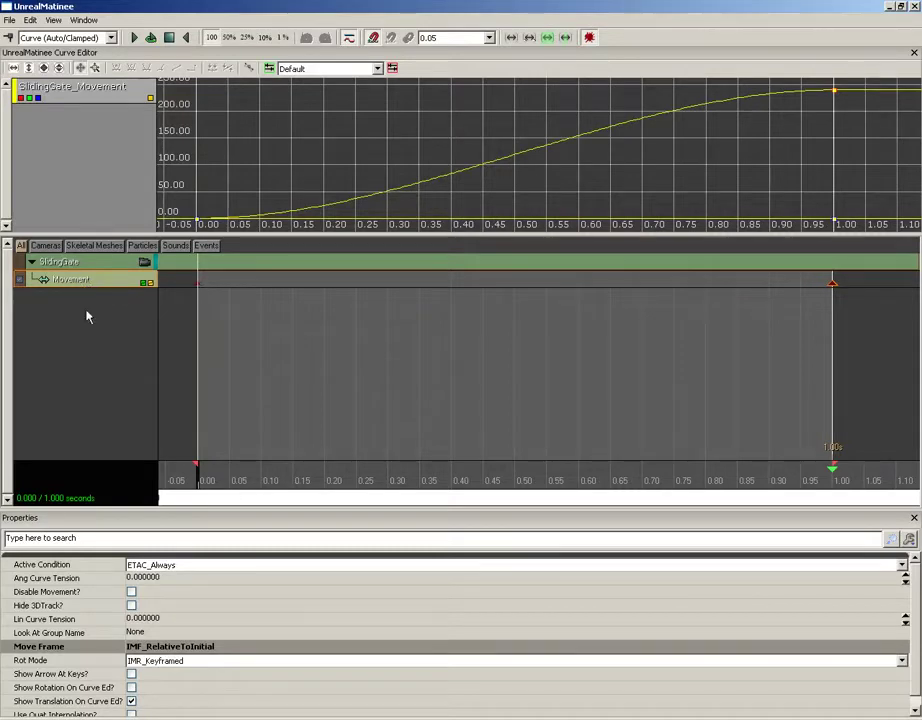
Compare the properties of the SlidingGate group and its Movement track, and review the track types the group can receive
click(80, 263)
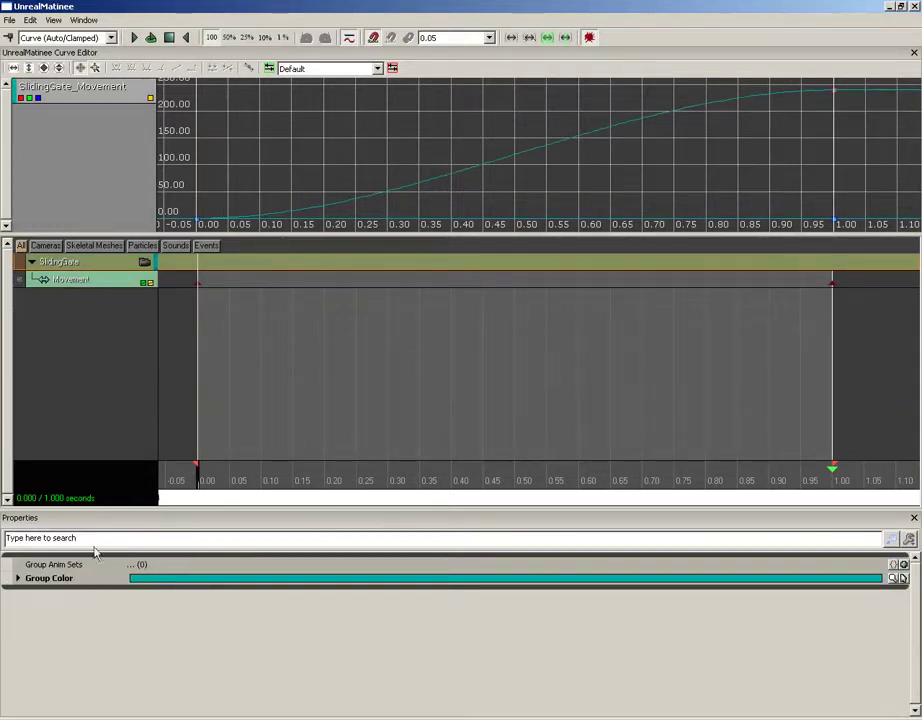
click(91, 283)
click(95, 264)
right_click(97, 264)
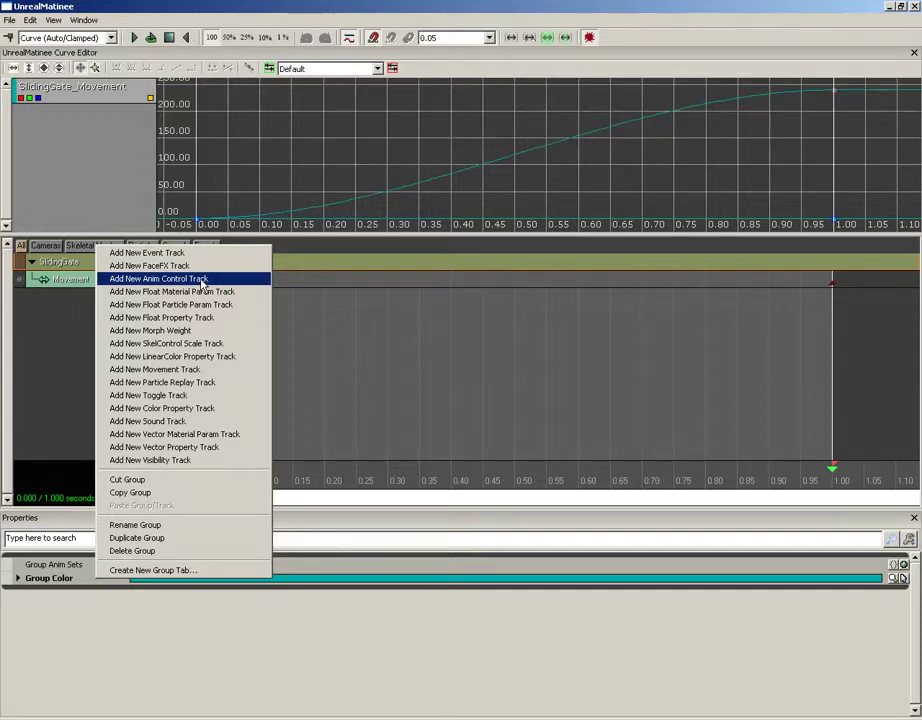
click(60, 324)
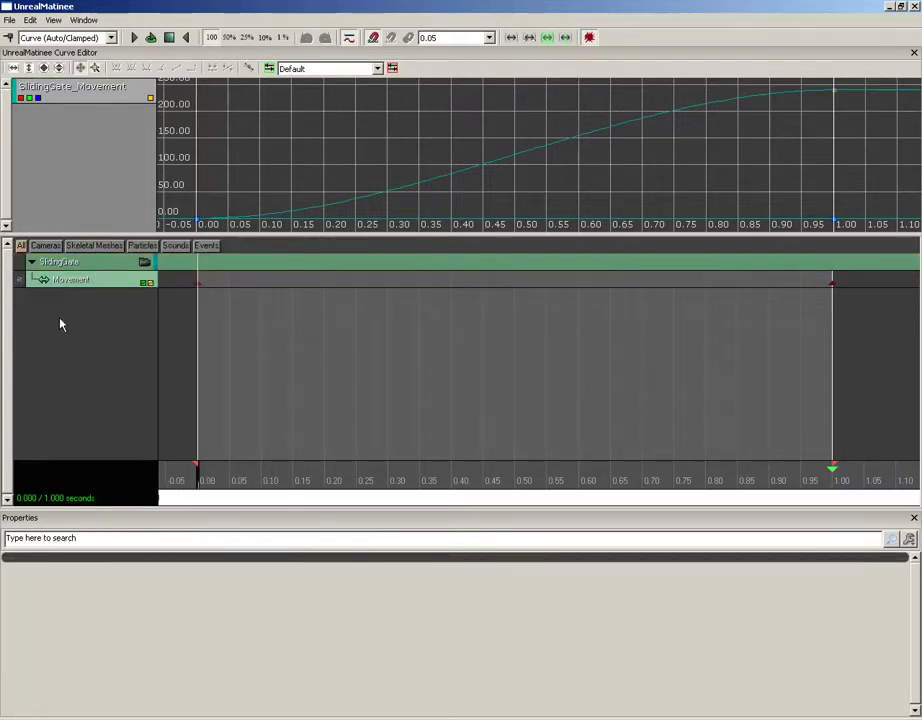
Review Matinee's import, export, key and section editing commands, moving the time cursor along the sequence
click(10, 21)
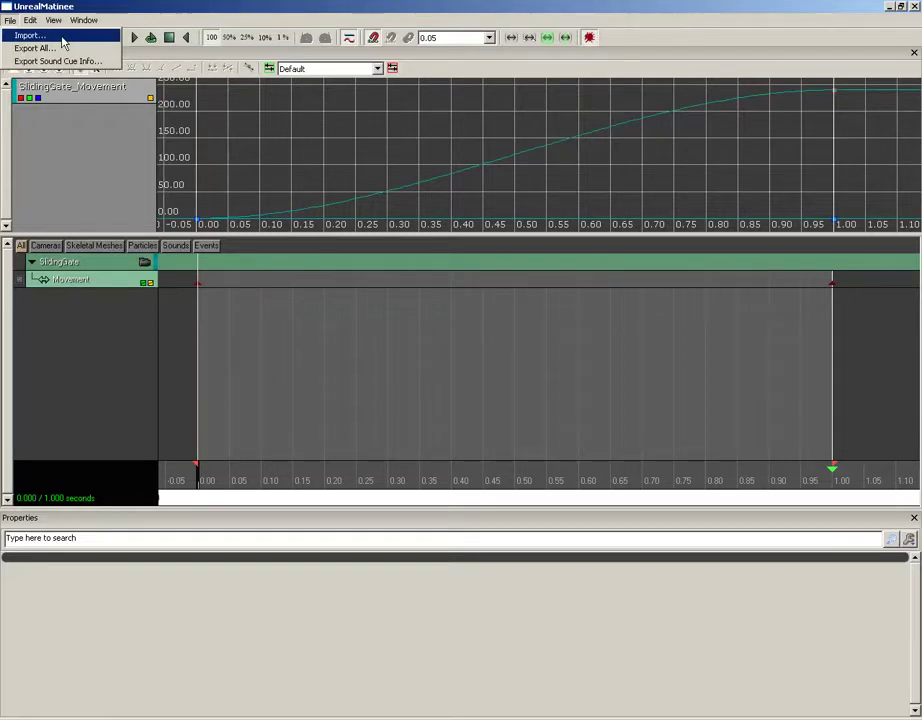
mouse_move(33, 21)
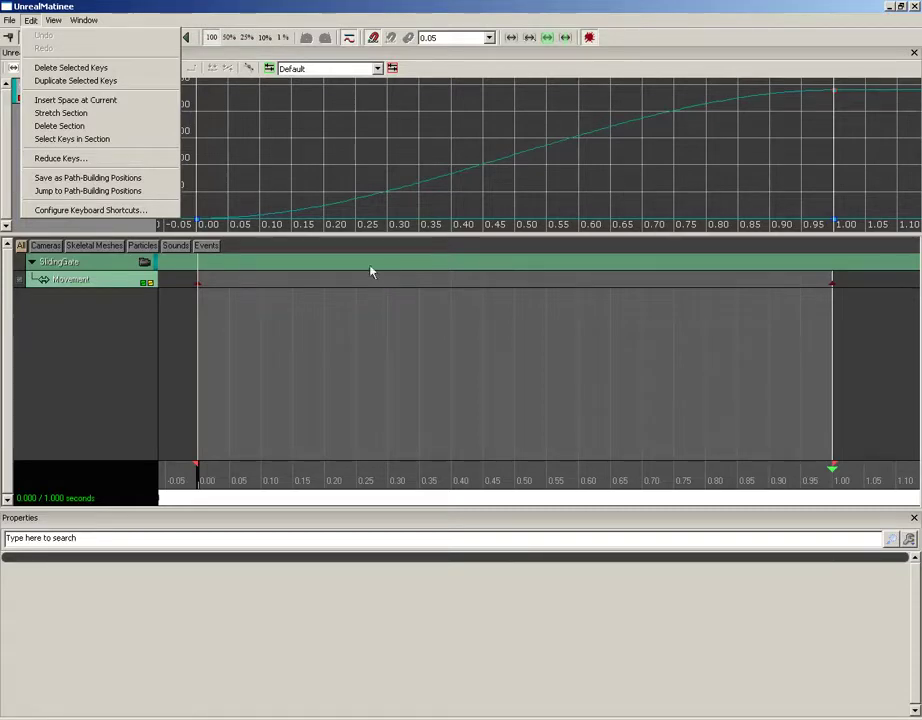
click(335, 470)
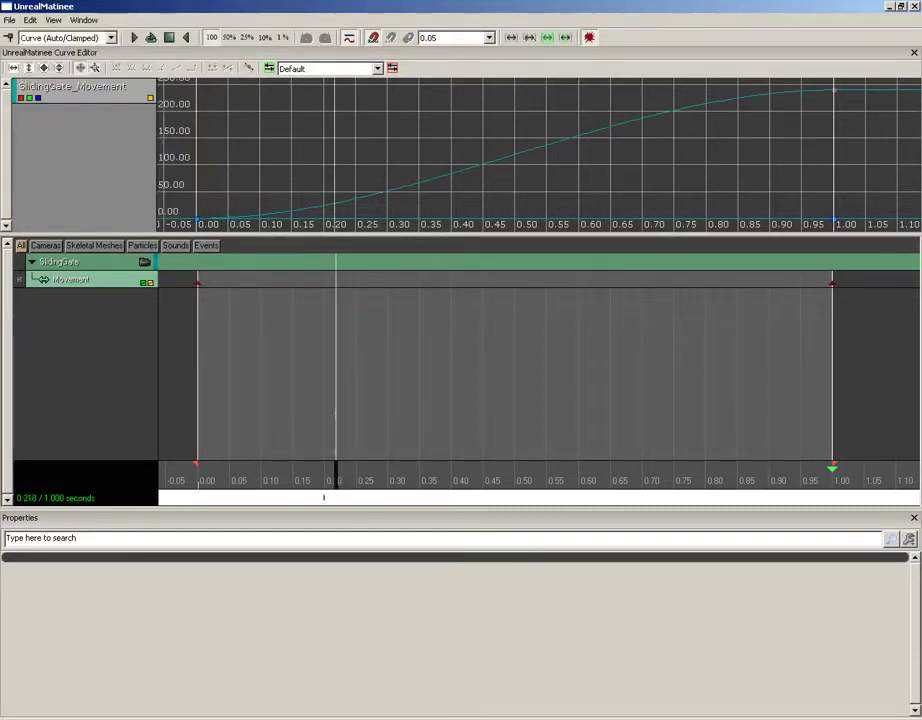
click(32, 21)
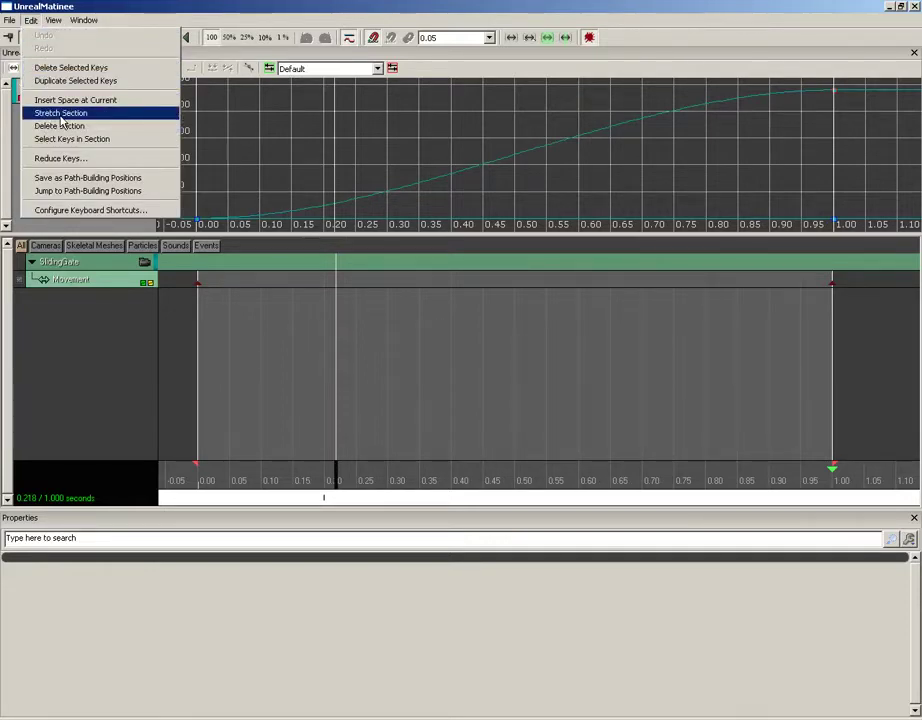
click(778, 477)
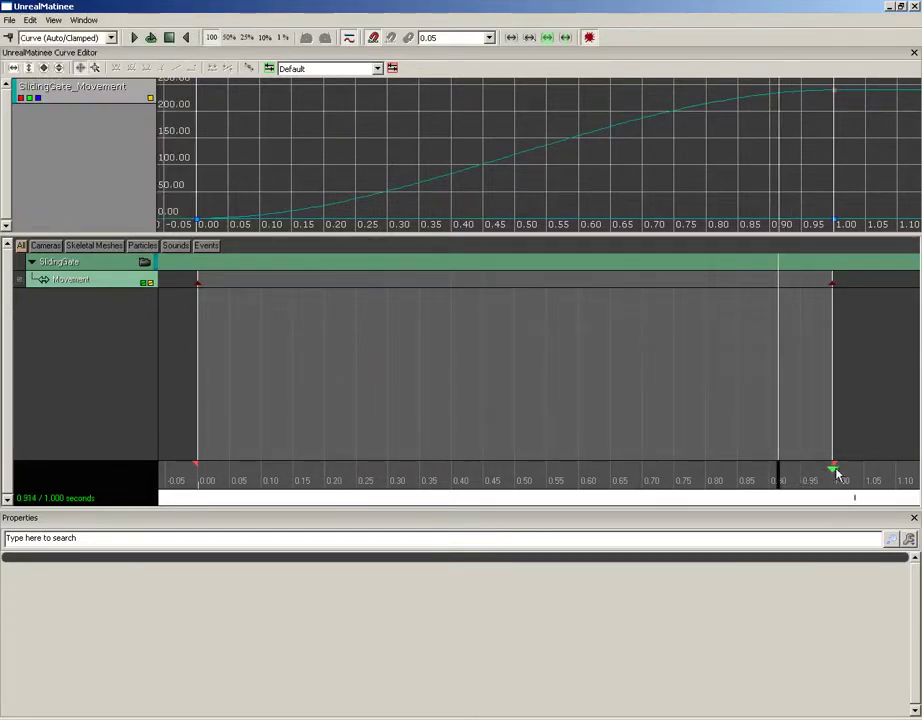
Set the timeline's loop section to run from 0.20 to 0.70 seconds
drag(832, 472, 315, 471)
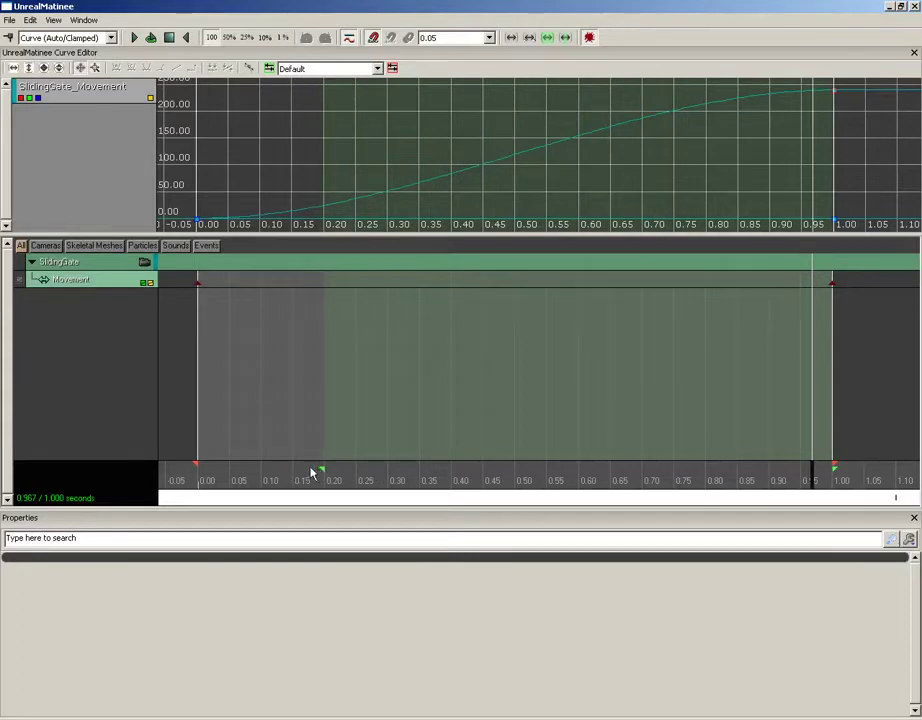
drag(835, 472, 422, 471)
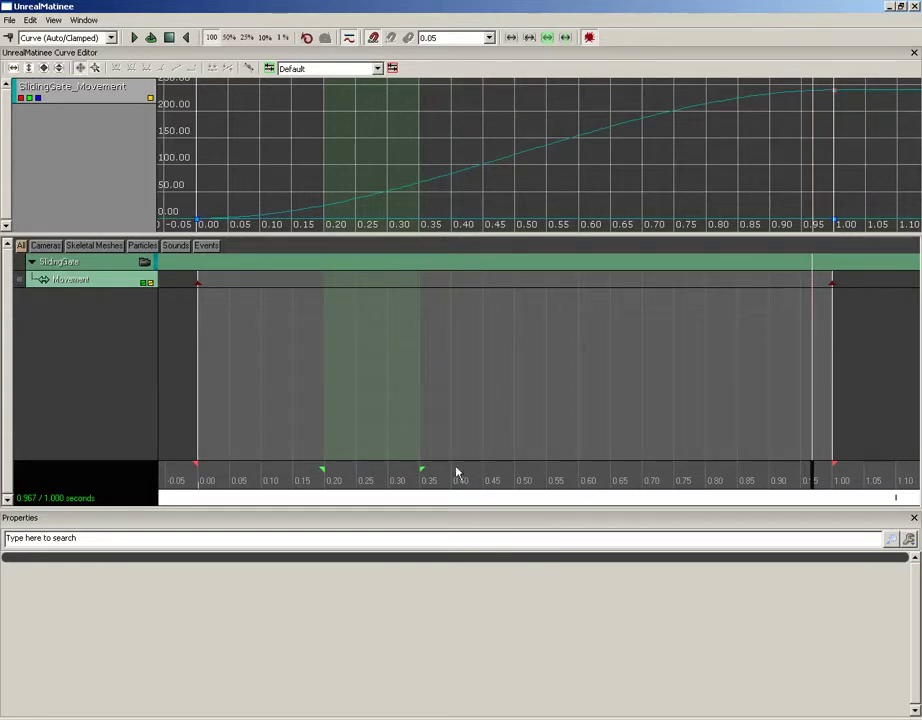
drag(424, 473, 659, 475)
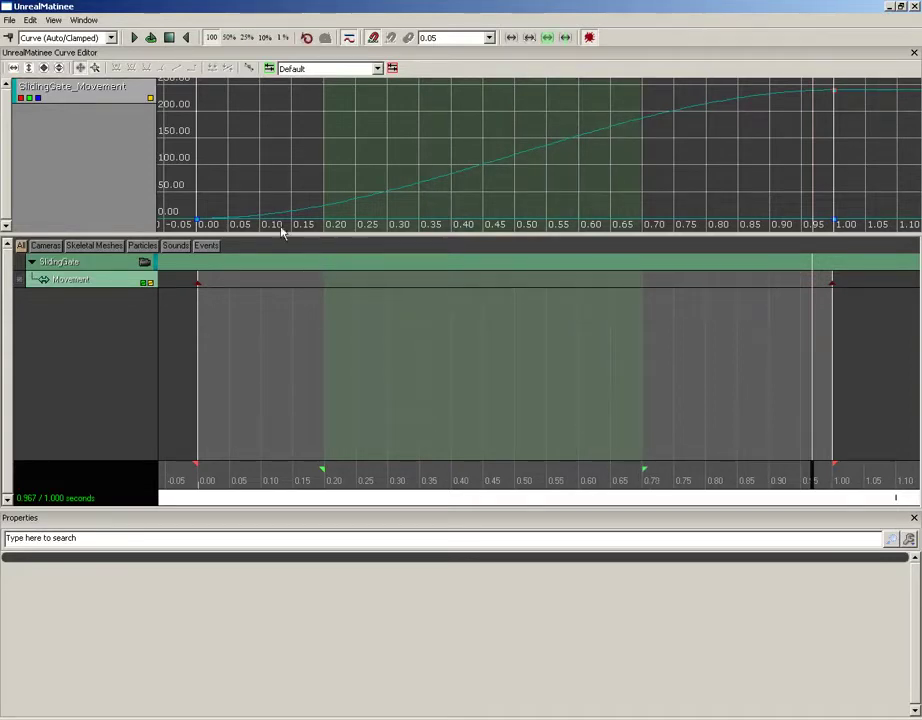
Look through the edit commands and the configured Matinee keyboard shortcuts without changing any binding
click(53, 20)
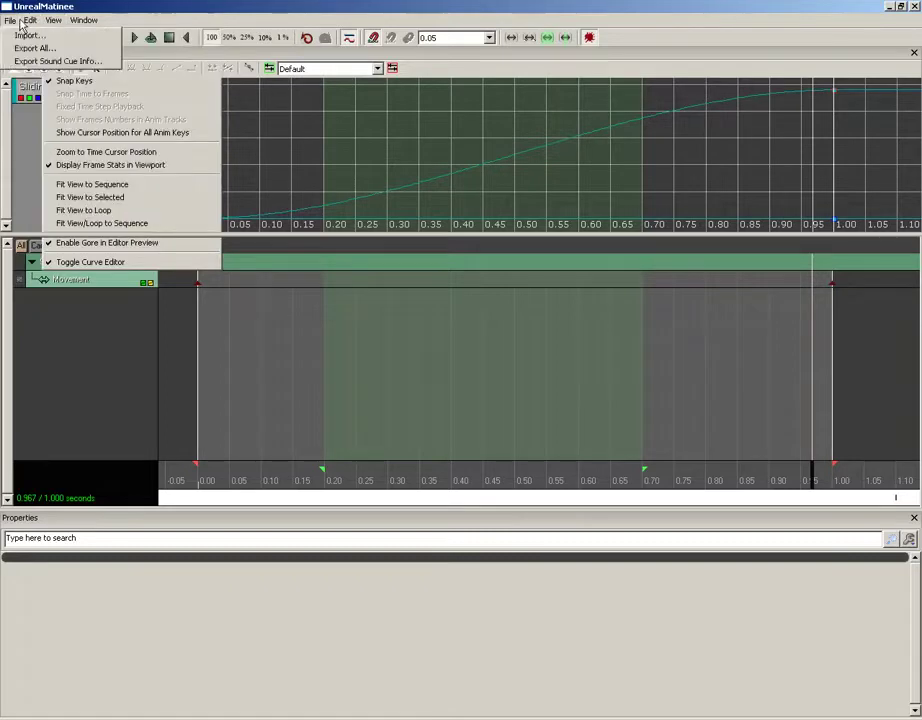
mouse_move(31, 20)
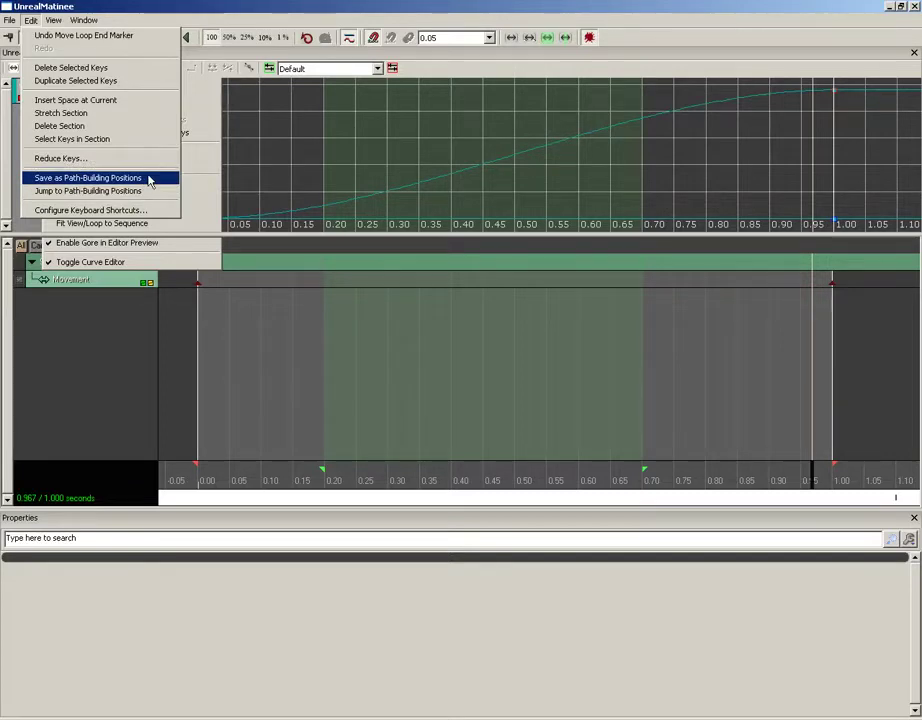
click(70, 211)
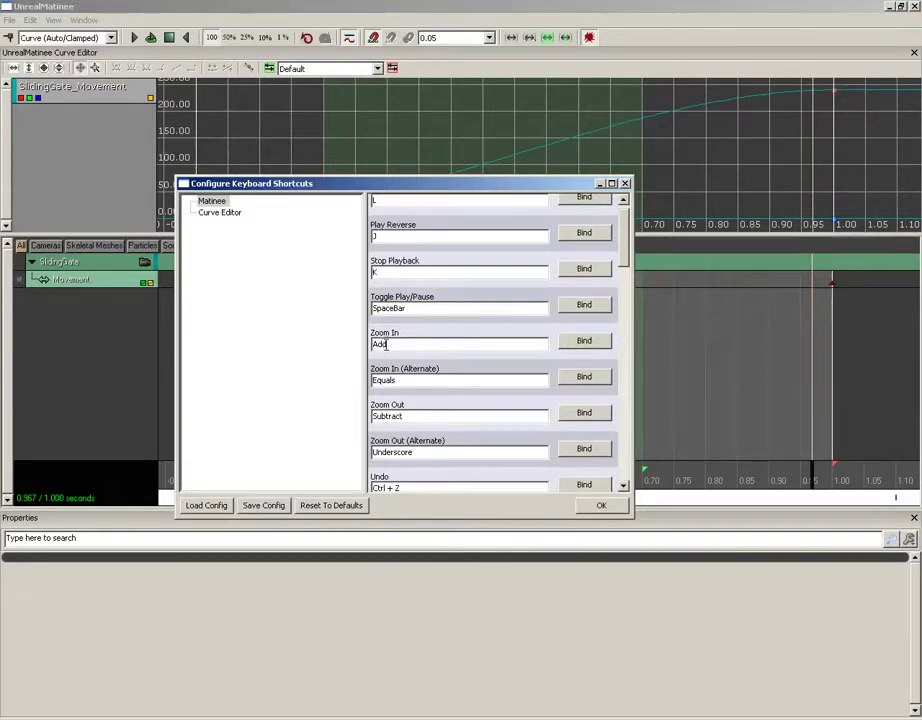
click(625, 183)
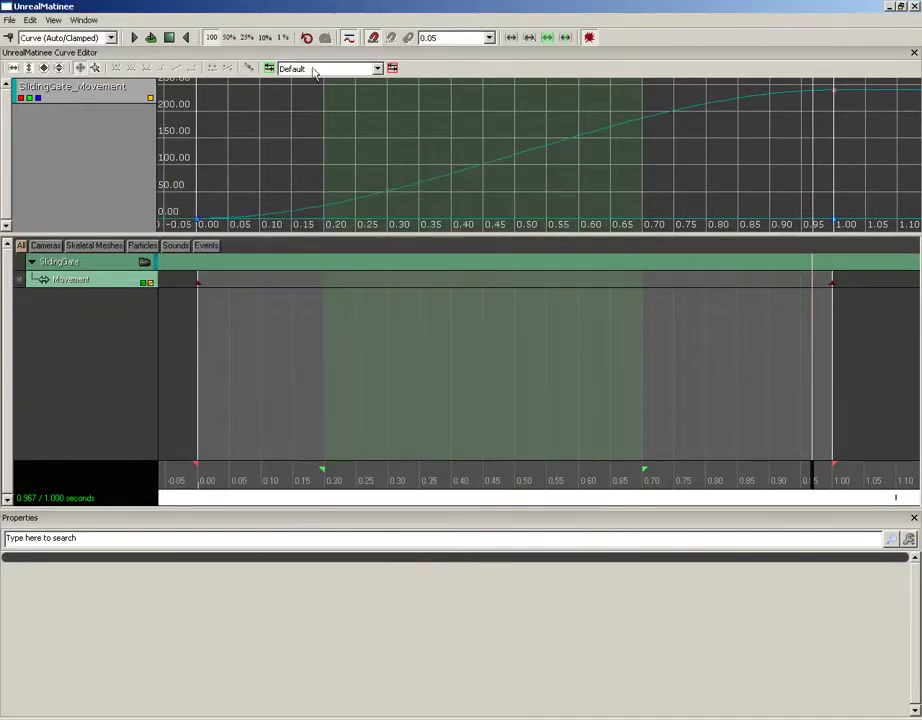
Reopen the gate's Matinee from Kismet and place its reduced window beside the level viewport
click(54, 20)
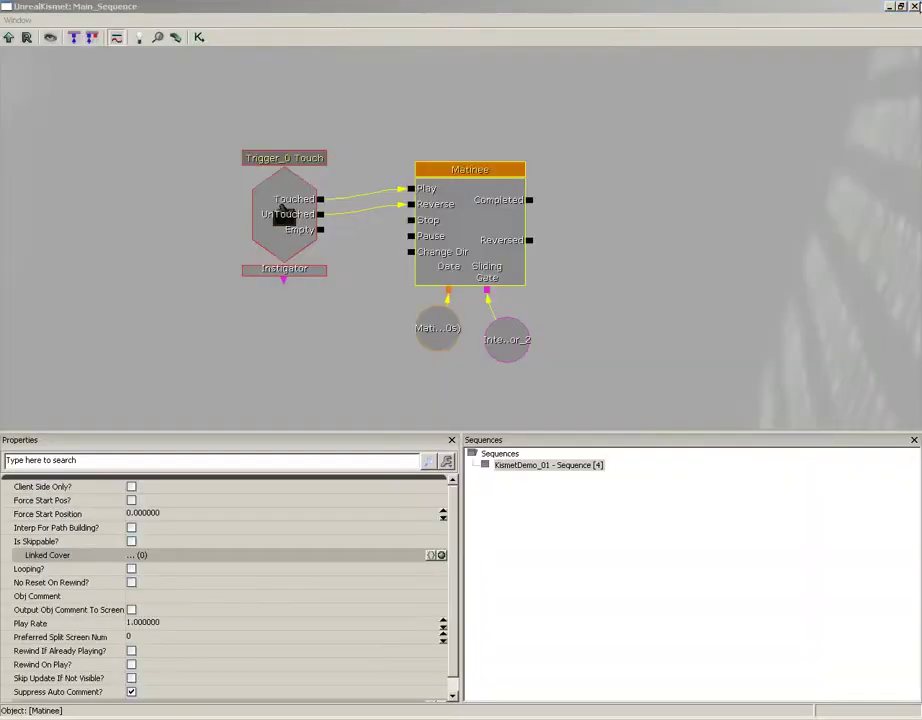
double_click(491, 220)
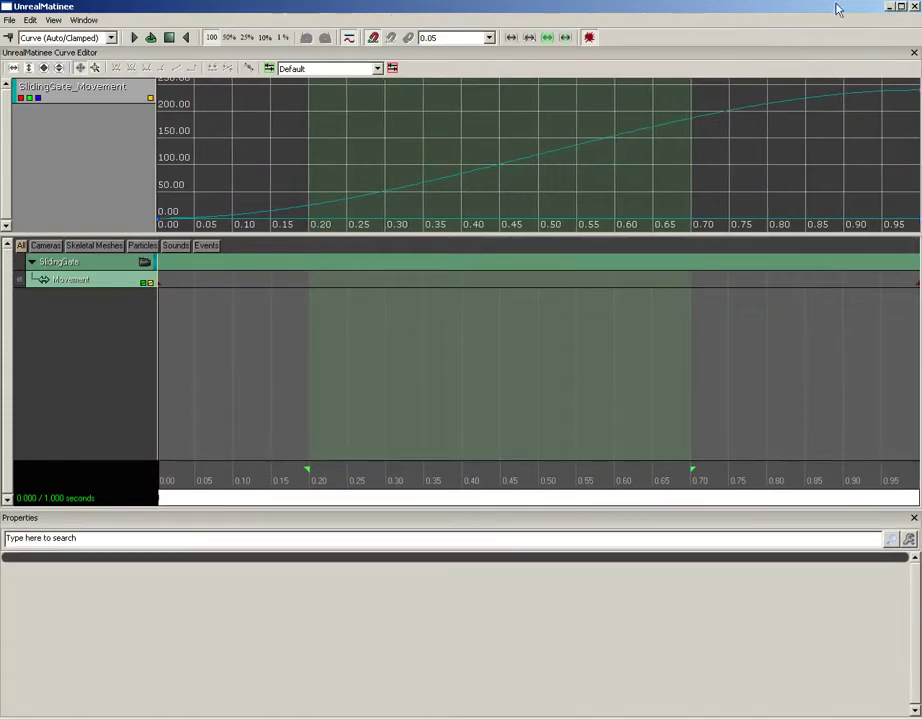
double_click(765, 16)
drag(436, 58, 843, 122)
click(912, 8)
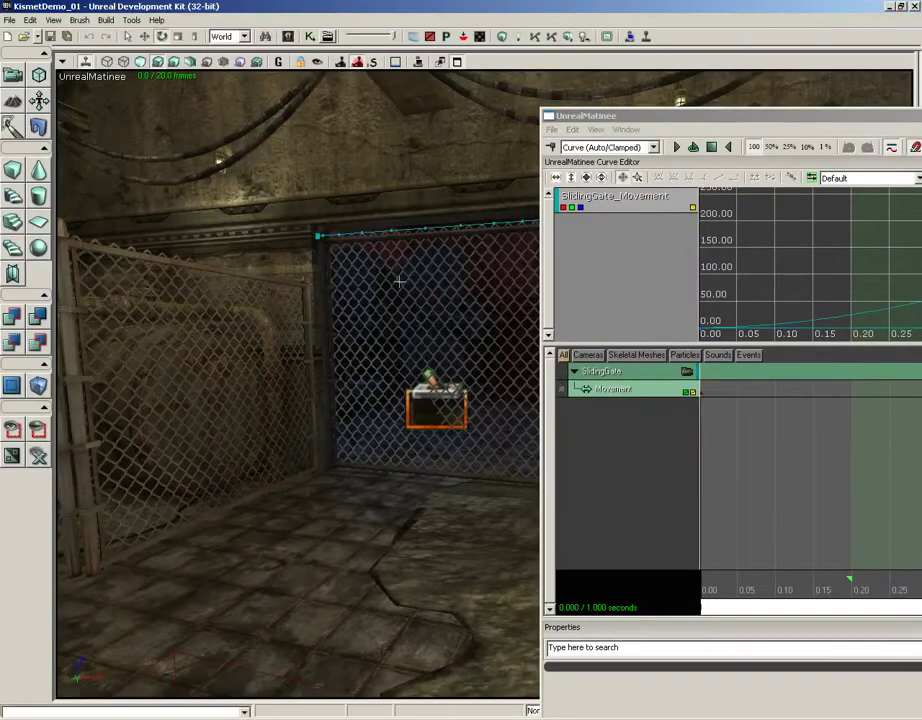
Turn off drawing of 3D trajectories to compare the gate's path display in the level viewport
drag(288, 202, 404, 278)
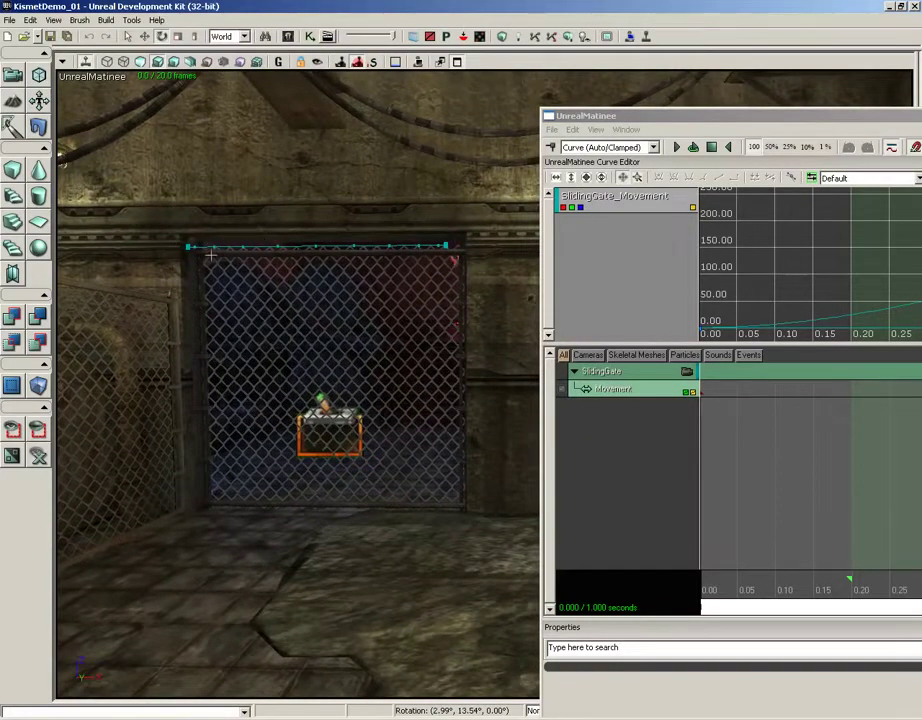
drag(328, 17, 236, 4)
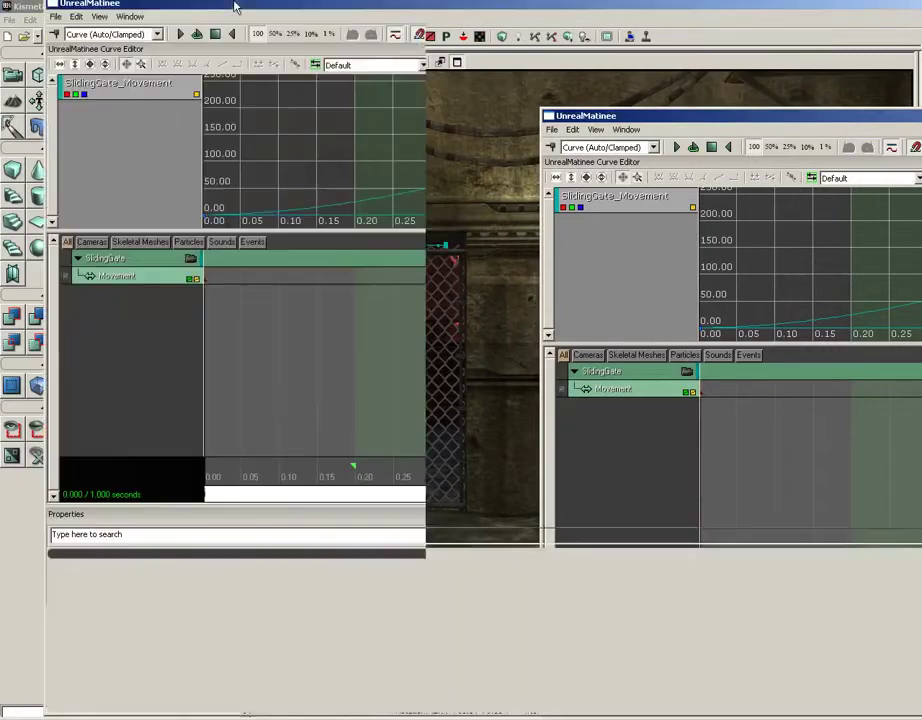
mouse_move(159, 4)
mouse_down()
mouse_move(183, 7)
mouse_move(580, 257)
mouse_move(71, 21)
mouse_up()
click(123, 20)
click(120, 34)
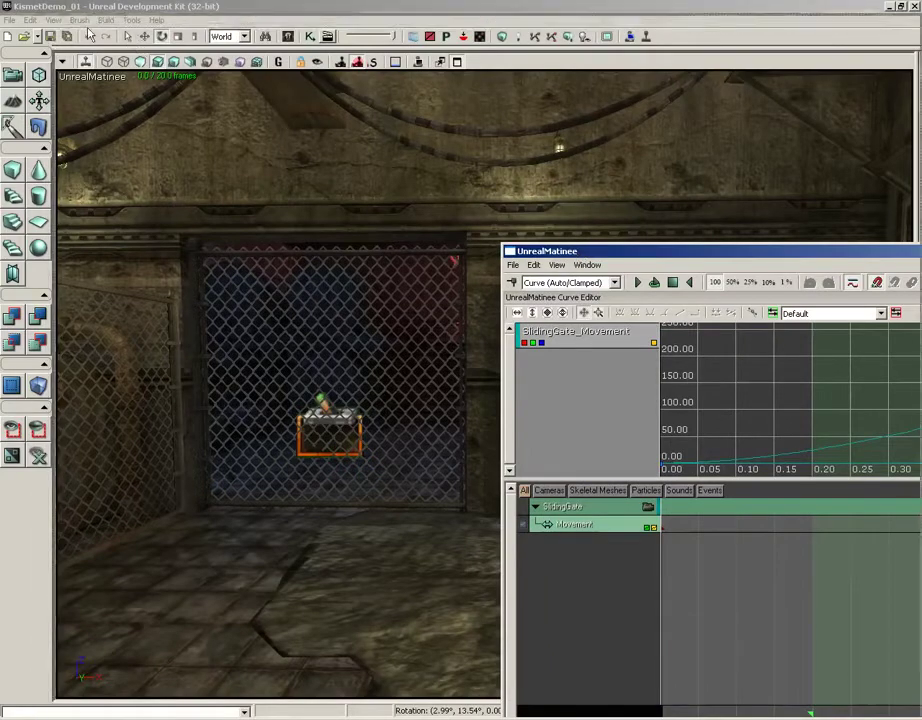
Maximize the Matinee window and turn drawing of 3D trajectories back on
click(897, 20)
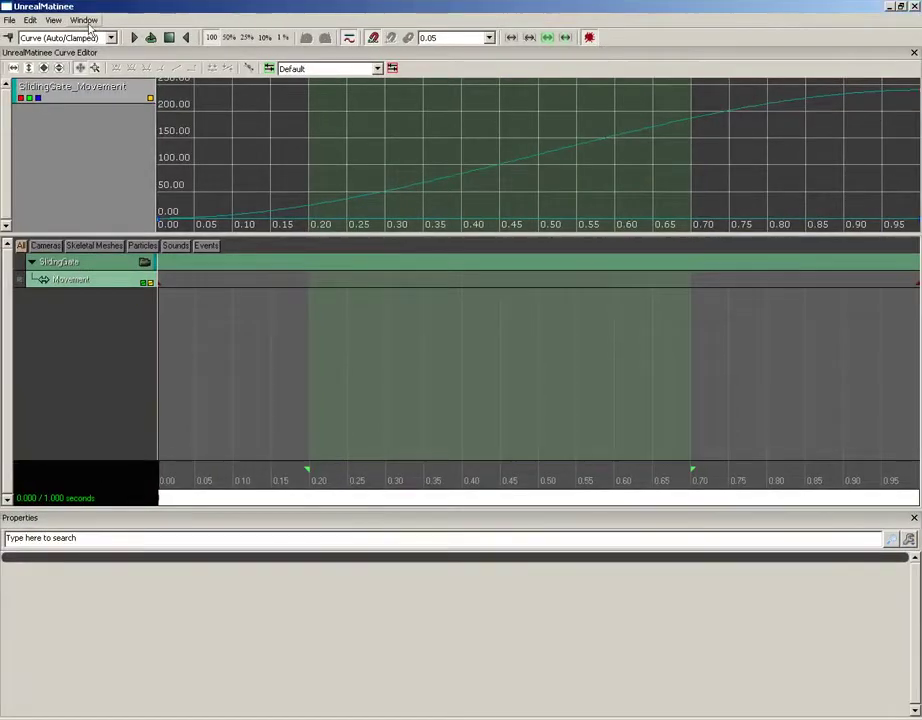
click(54, 20)
click(57, 36)
Look through Matinee's view options, window options and key interpolation modes without changing any of them
click(54, 20)
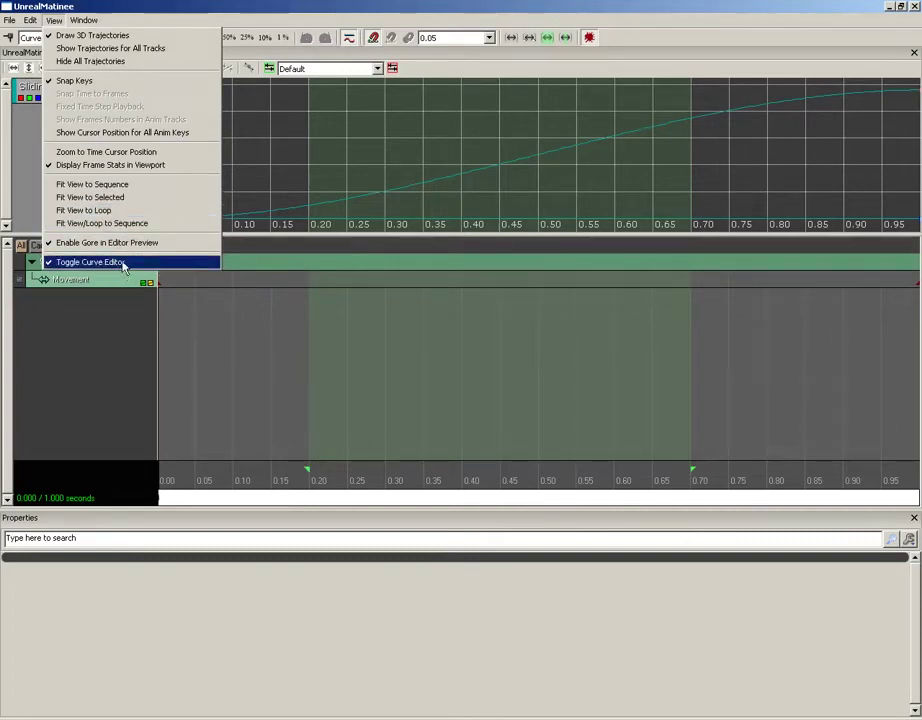
mouse_move(83, 22)
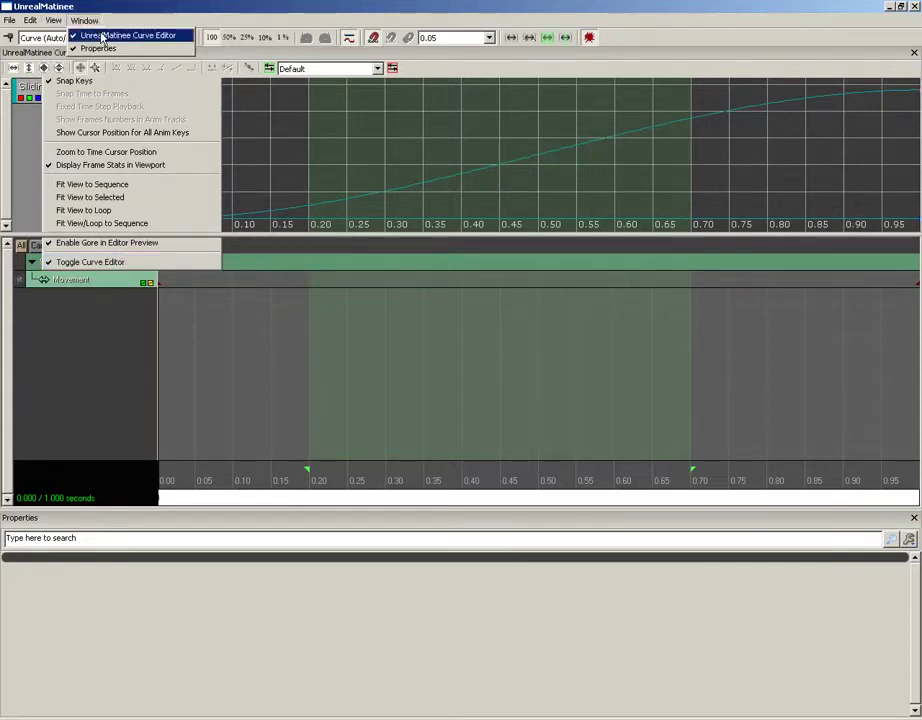
click(152, 25)
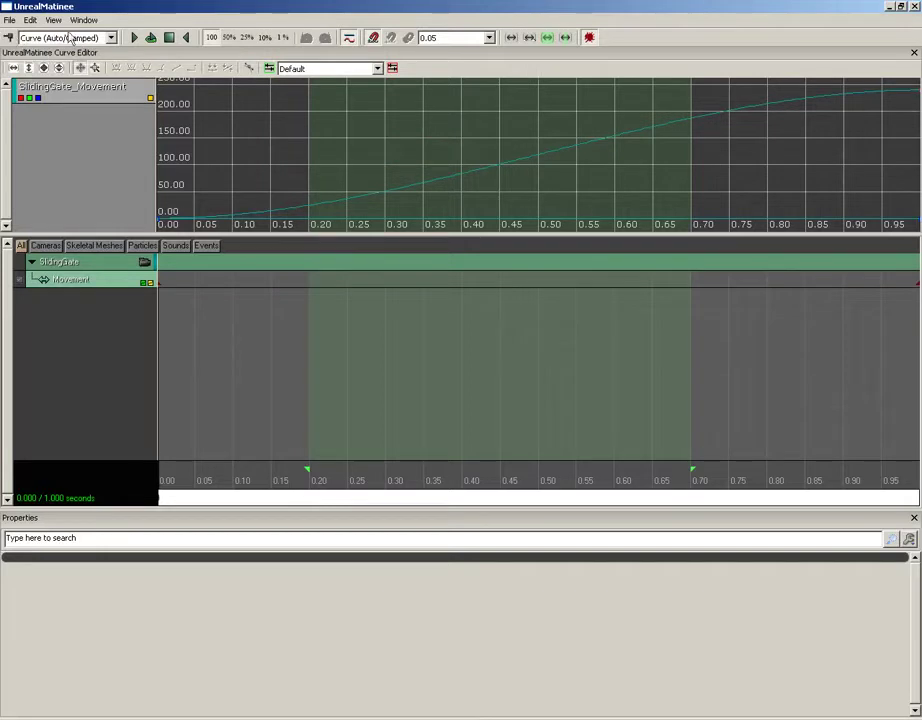
click(112, 37)
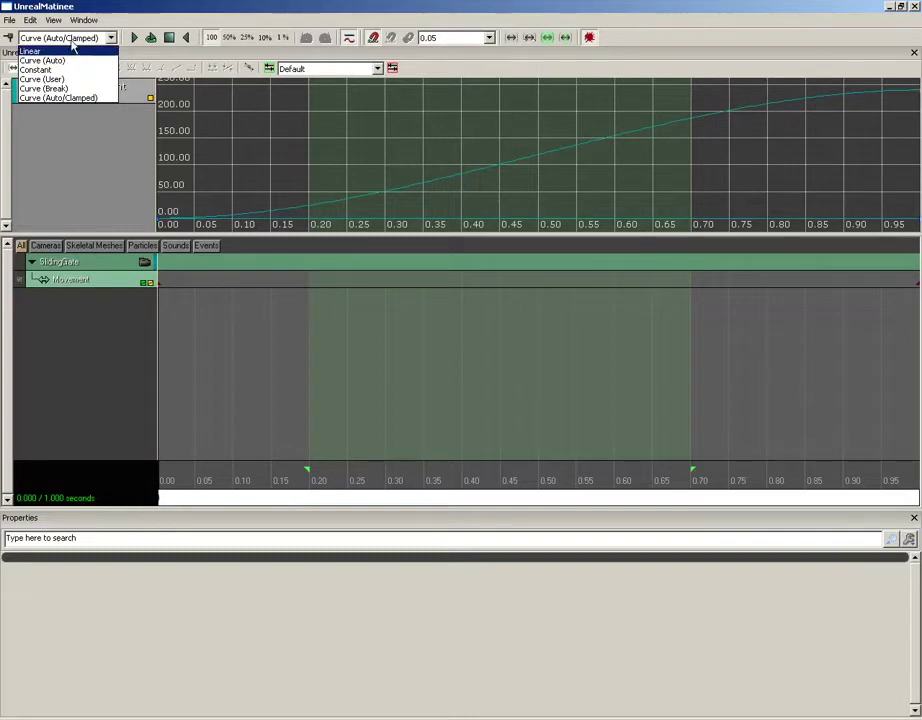
click(72, 40)
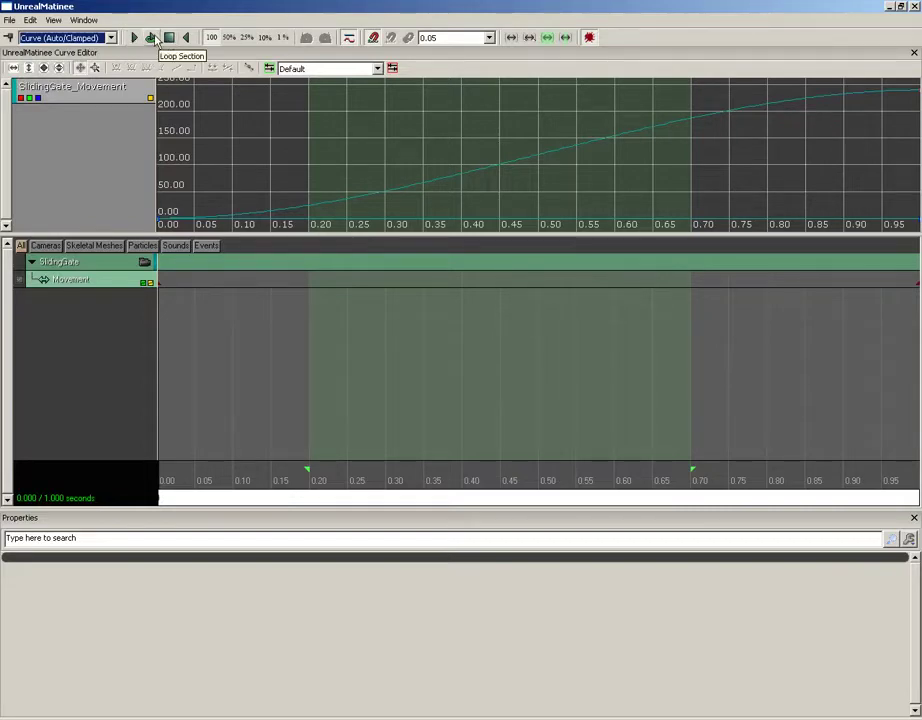
Place the time cursor at about 0.117 seconds and move the loop section's start to 0.25 seconds
click(295, 475)
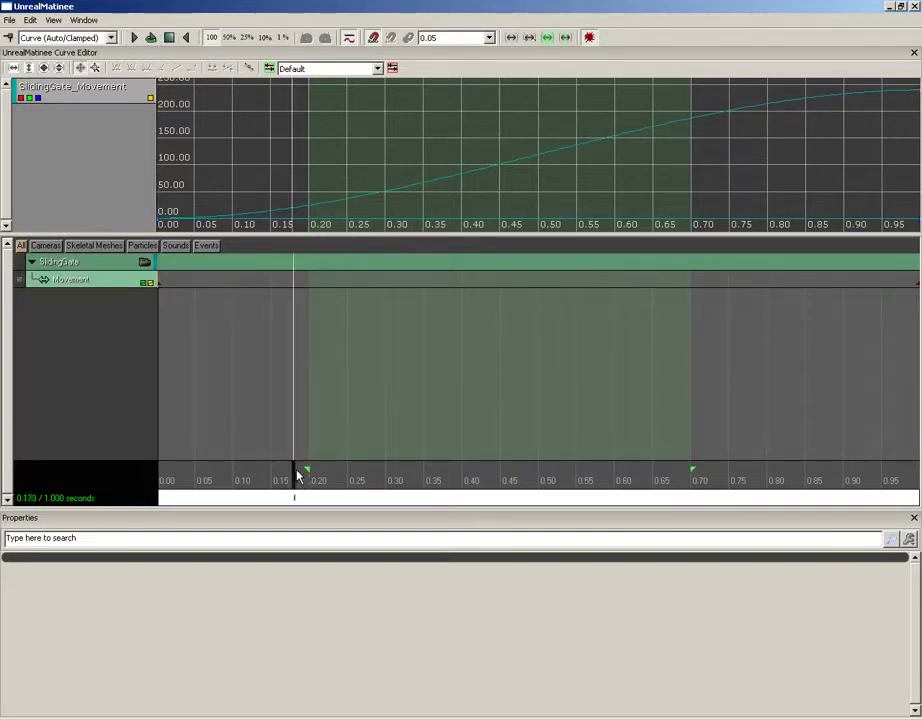
click(247, 478)
mouse_move(311, 471)
mouse_down()
mouse_move(539, 473)
mouse_move(345, 472)
mouse_up()
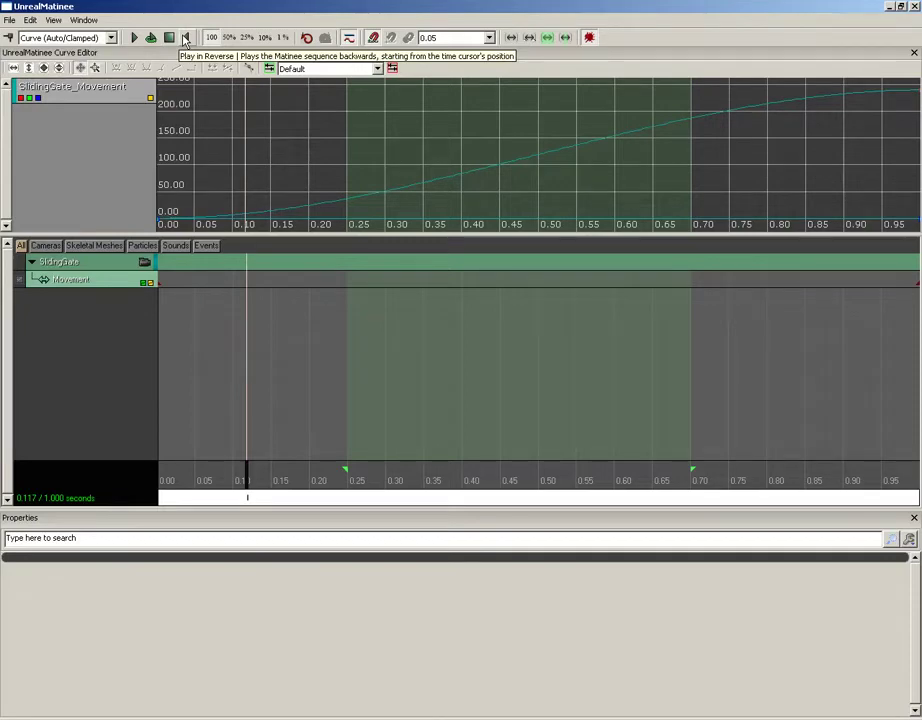
Toggle the curve editor's display off and on twice, leaving it shown
click(350, 38)
click(350, 38)
click(350, 38)
click(350, 38)
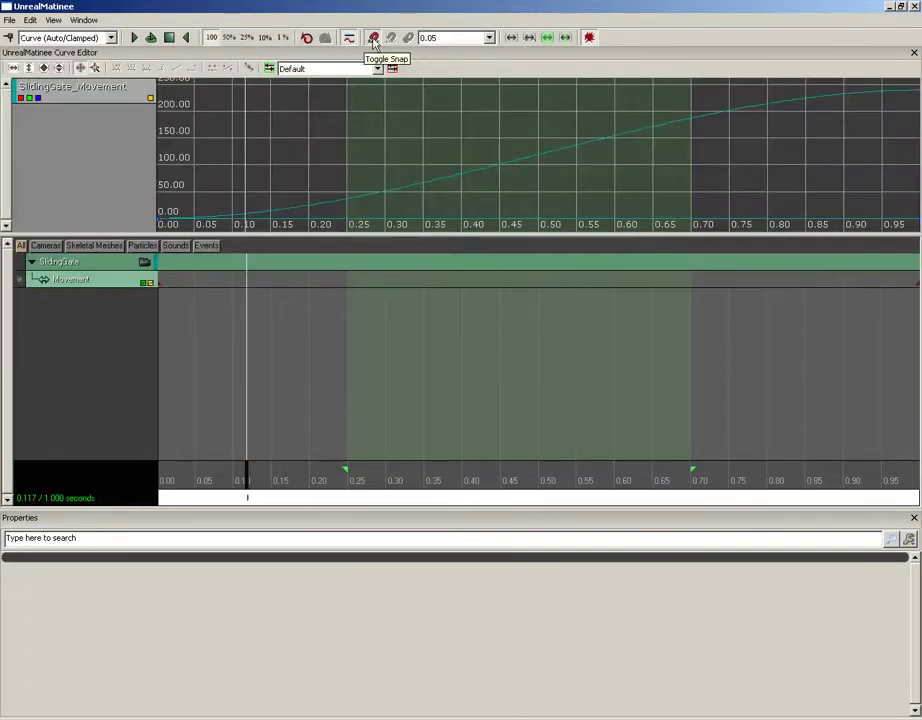
Test snapping by moving the loop section's start to 0.35 seconds and nudging the Movement track's first key
click(373, 40)
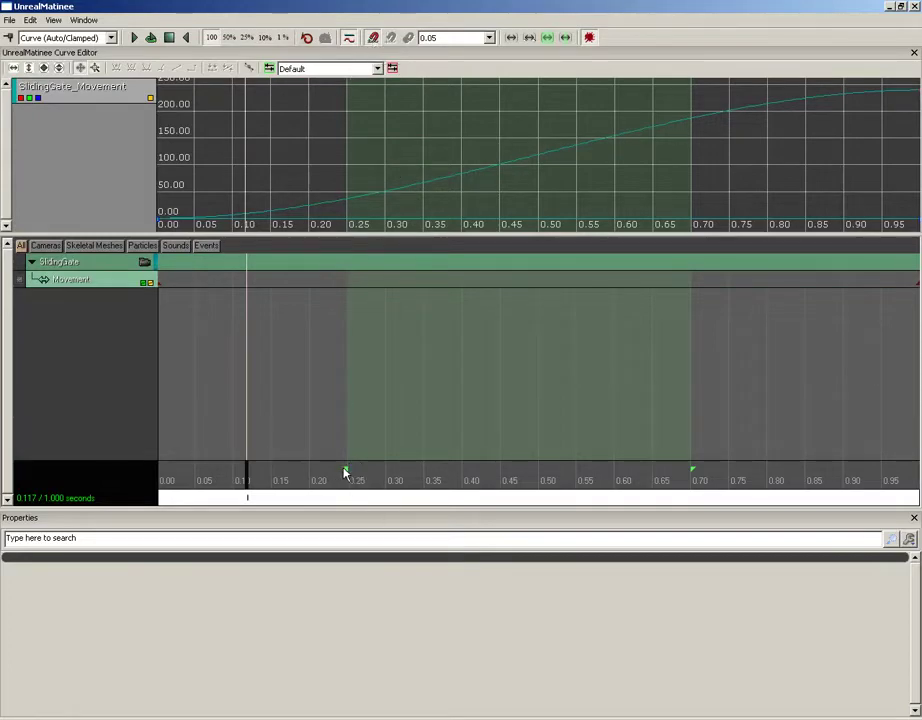
mouse_move(346, 470)
mouse_down()
mouse_move(297, 477)
mouse_move(470, 473)
mouse_move(431, 473)
mouse_up()
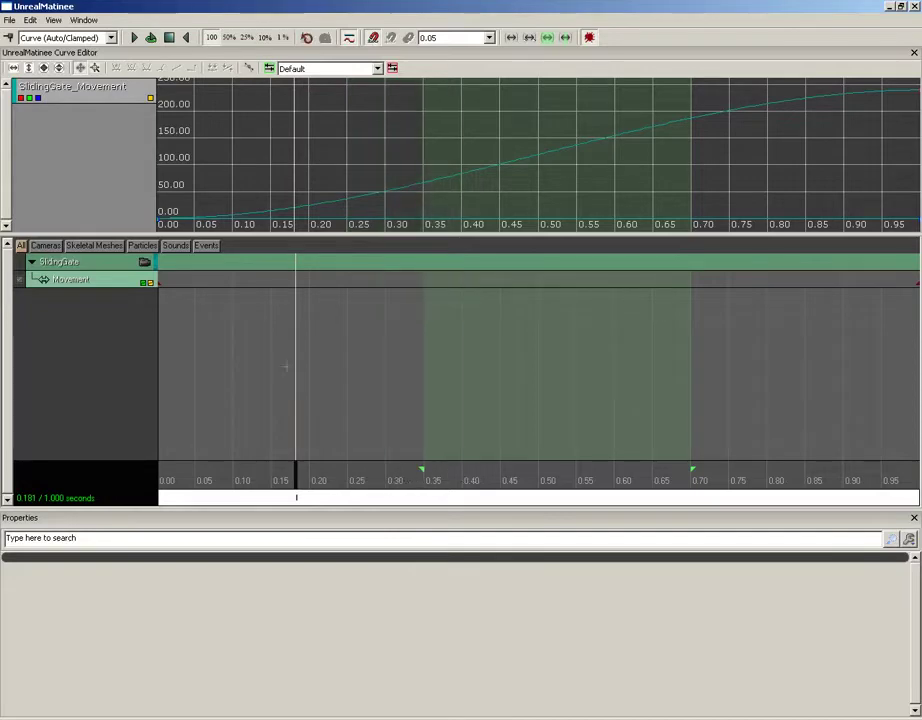
click(189, 283)
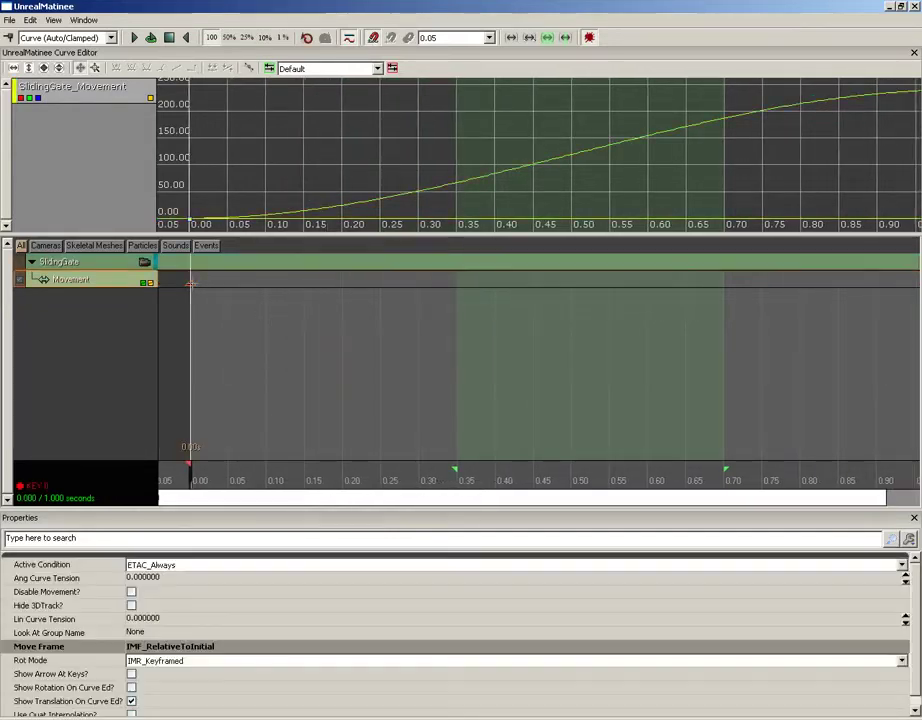
mouse_move(190, 283)
ctrl+mouse_down()
mouse_move(308, 283)
mouse_move(190, 283)
ctrl+mouse_up()
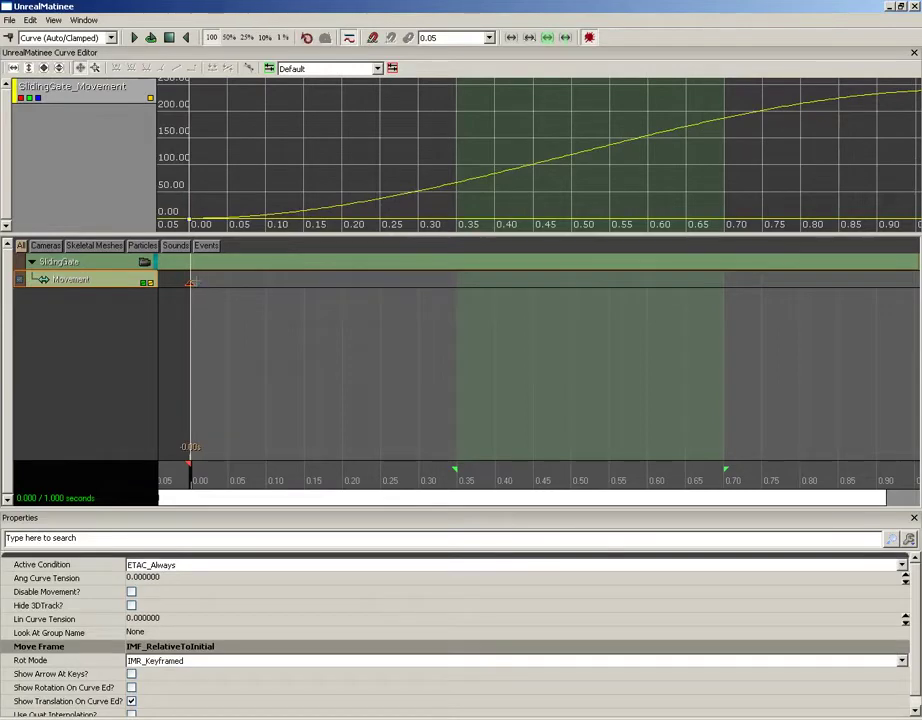
Try the 29.97 fps (NTSC/30) and Snap to Keys snap sizes, finishing with the snap size at 0.05
click(489, 37)
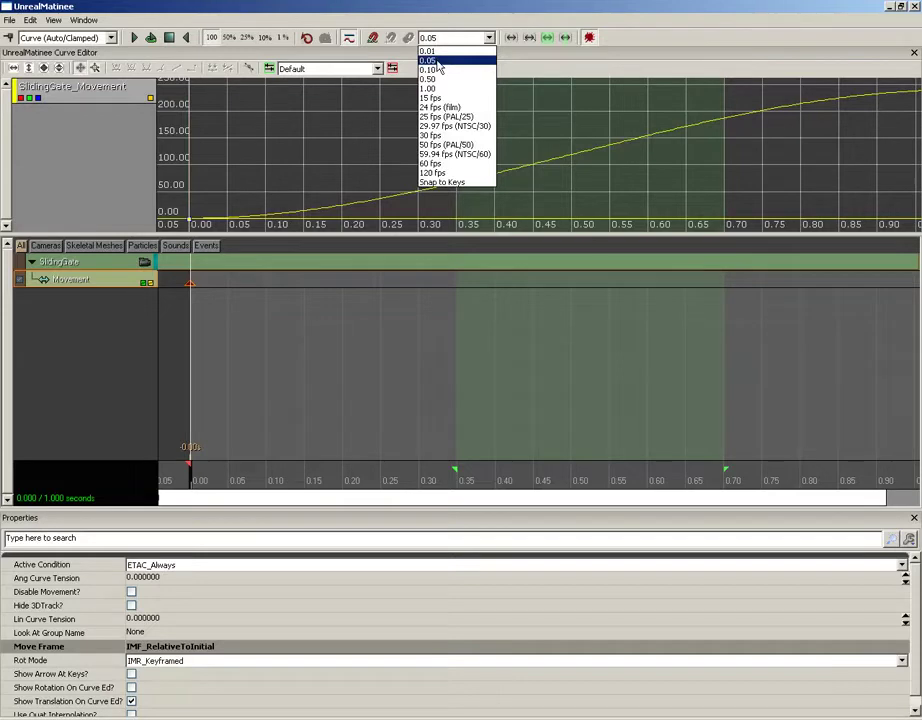
click(447, 130)
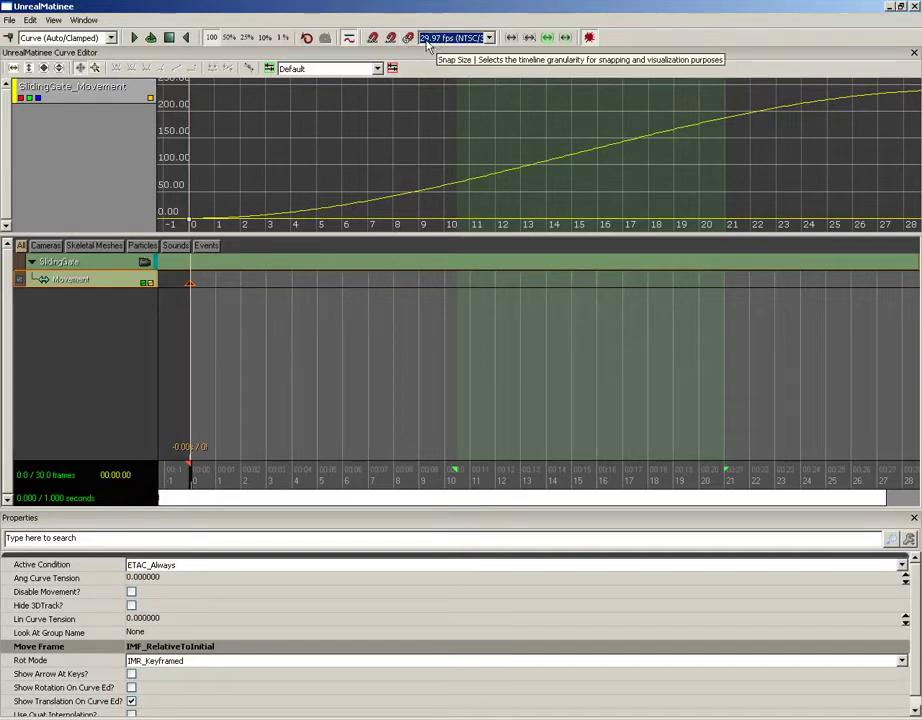
click(427, 40)
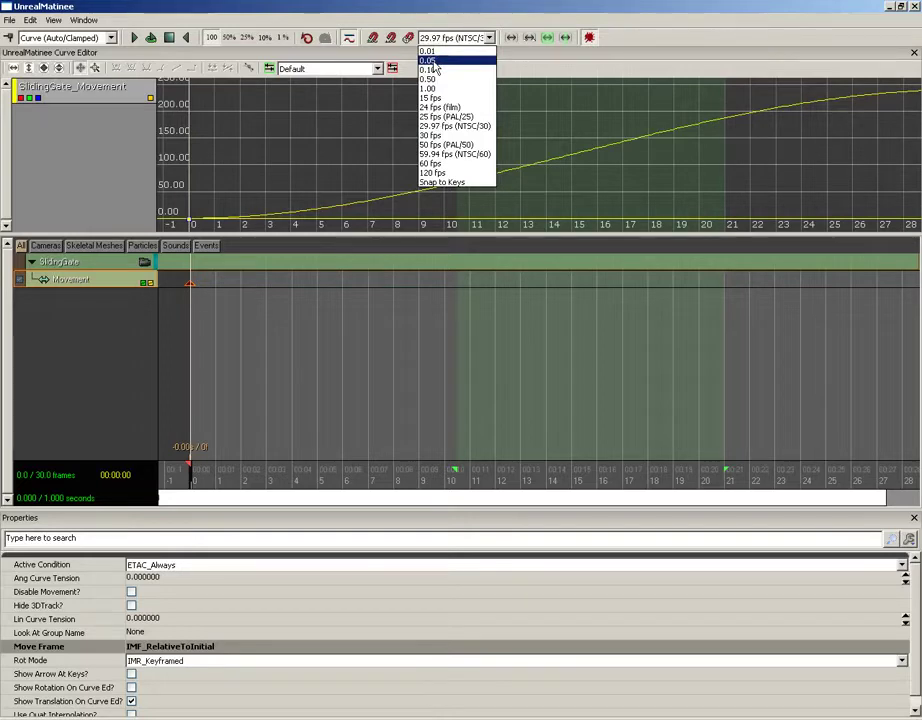
click(433, 61)
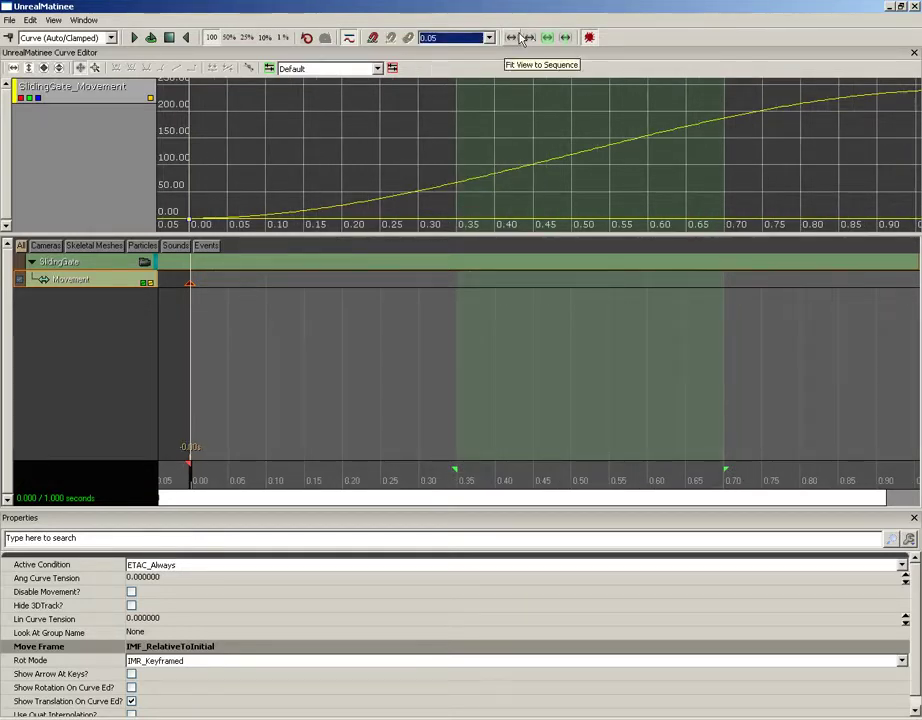
scroll(574, 373, down, 12)
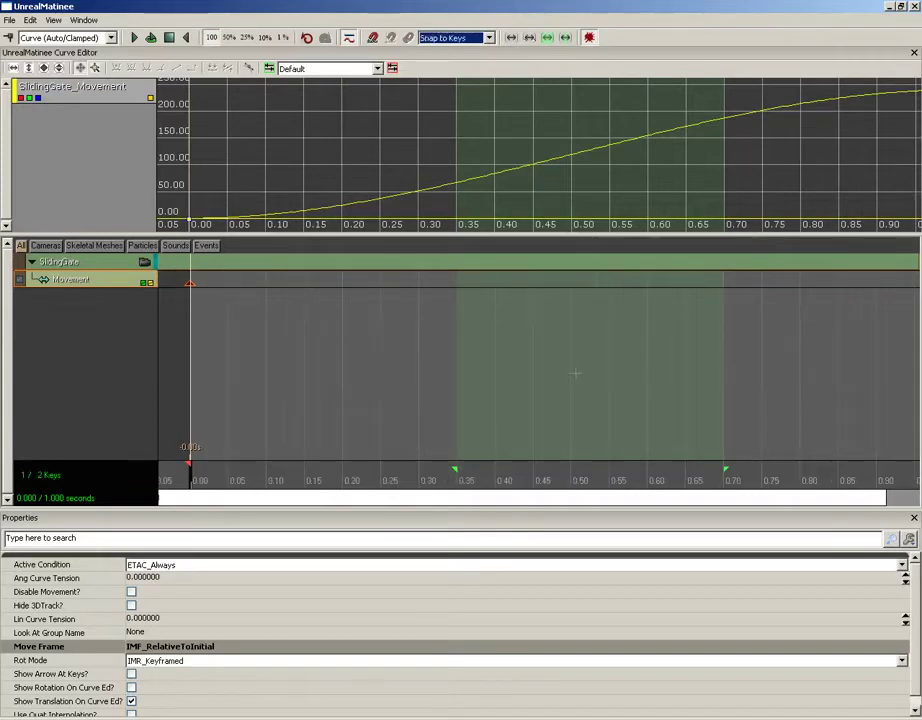
drag(525, 387, 604, 372)
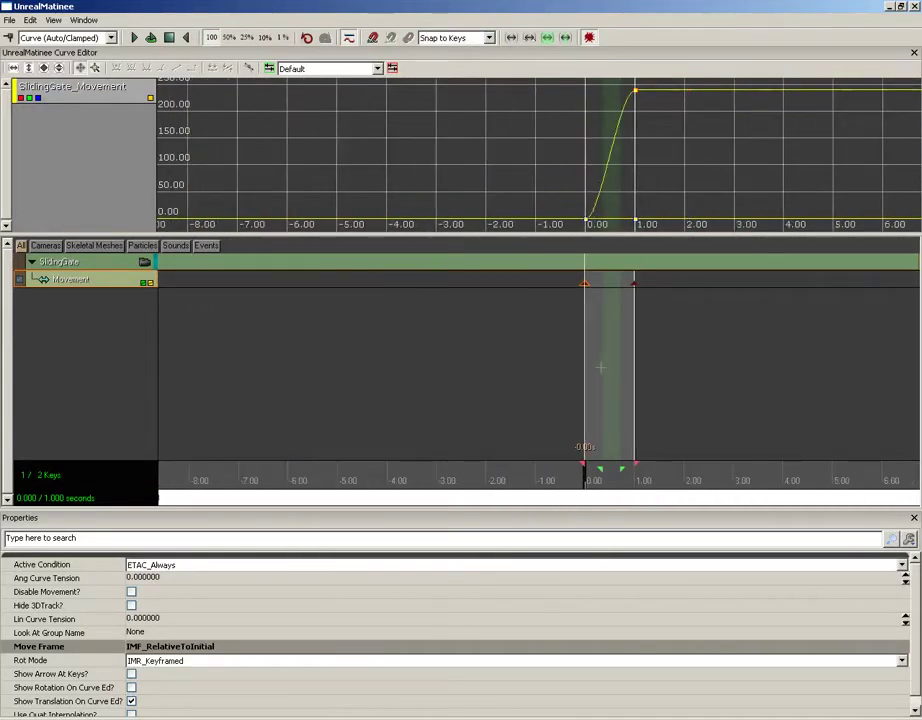
scroll(471, 199, down, 3)
click(455, 37)
click(456, 62)
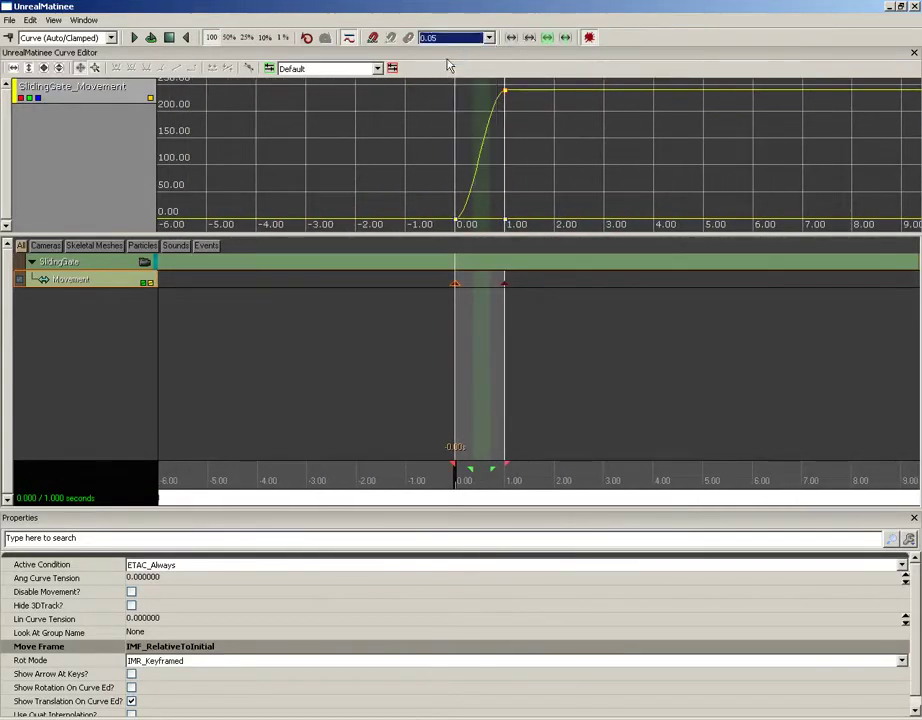
Fit the timeline view to the whole sequence and to the selected key, stepping between the movement keys
drag(517, 387, 469, 386)
scroll(469, 387, down, 5)
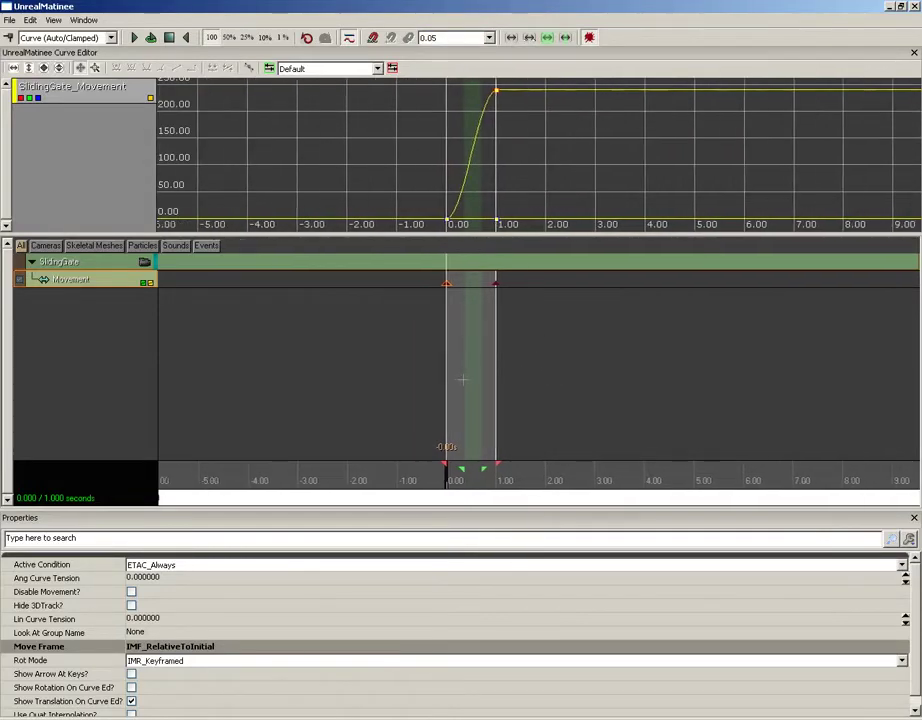
click(511, 37)
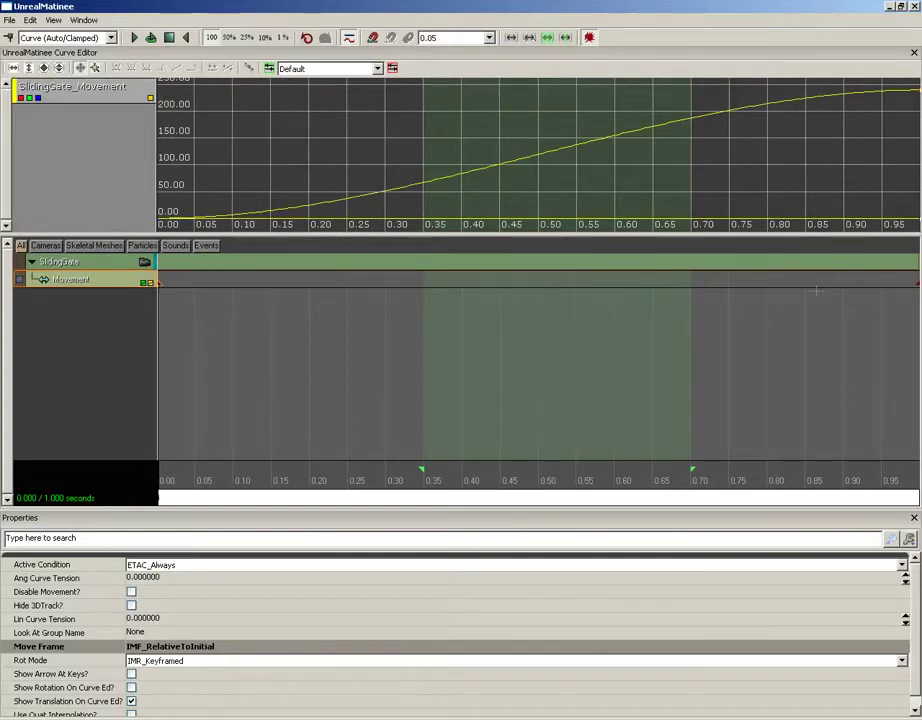
key(Right)
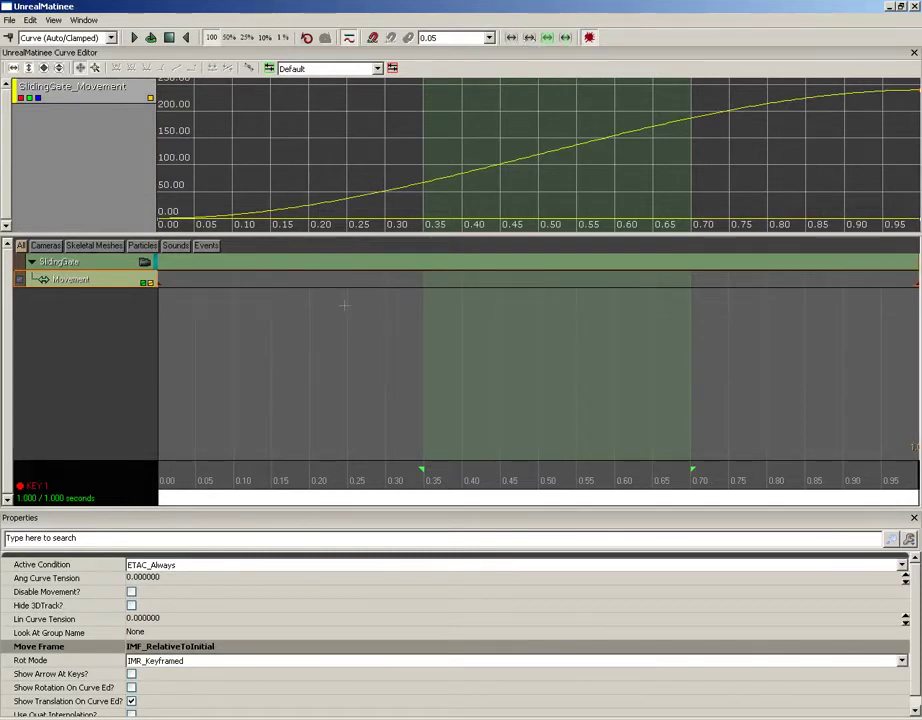
click(529, 37)
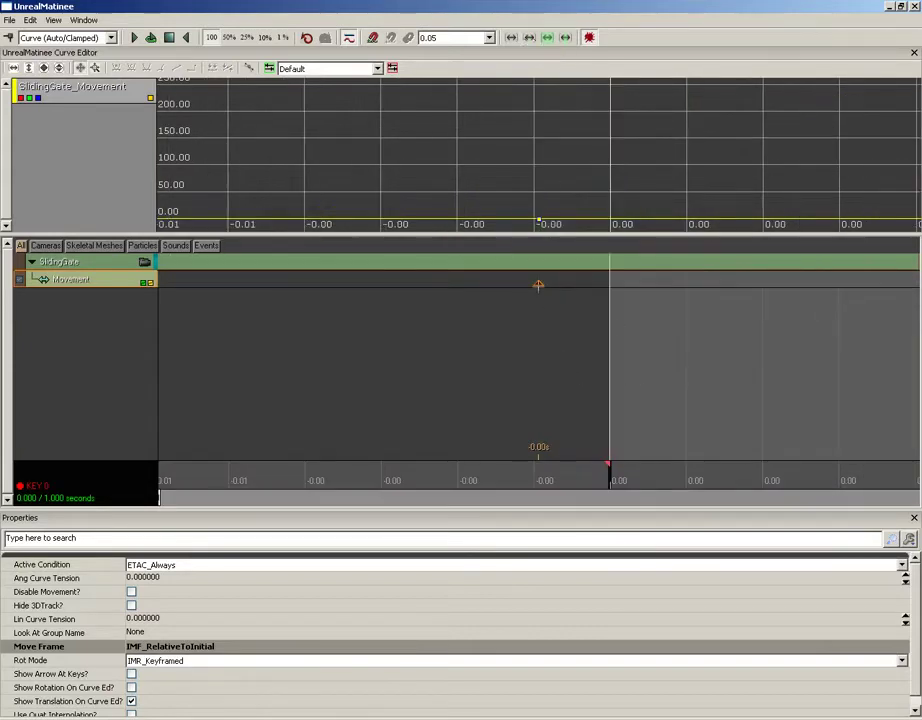
scroll(535, 325, down, 10)
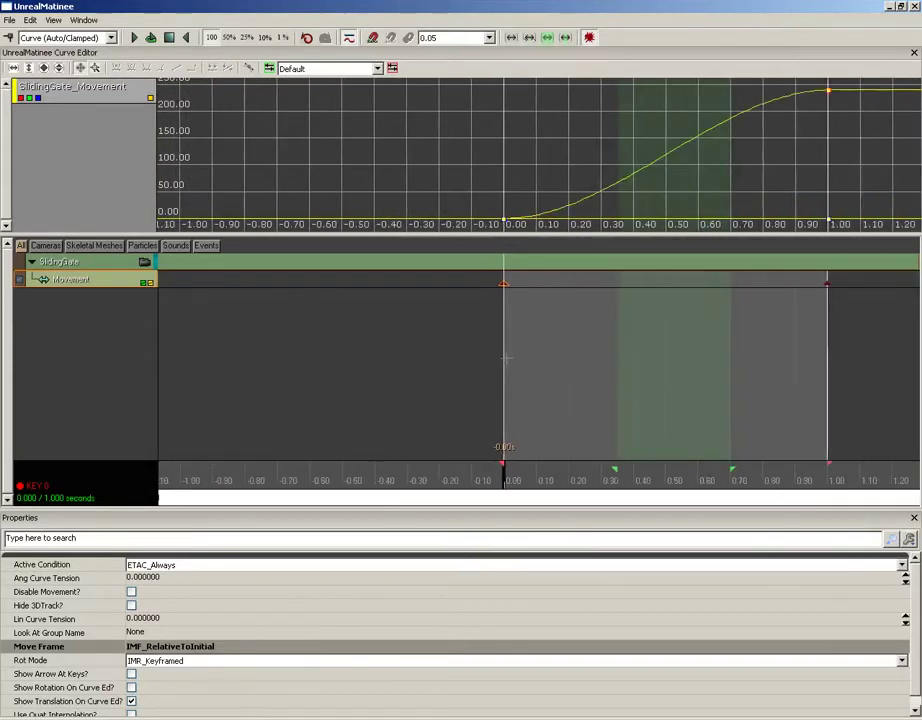
scroll(412, 352, up, 5)
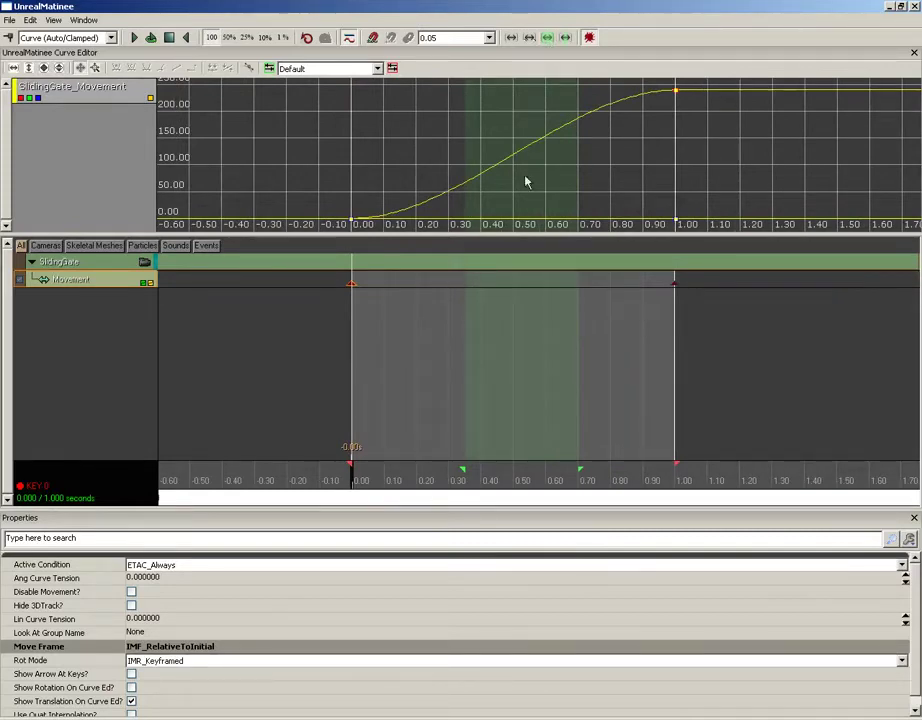
Fit the timeline view to the loop section, and extend both view and loop to the whole sequence
click(547, 37)
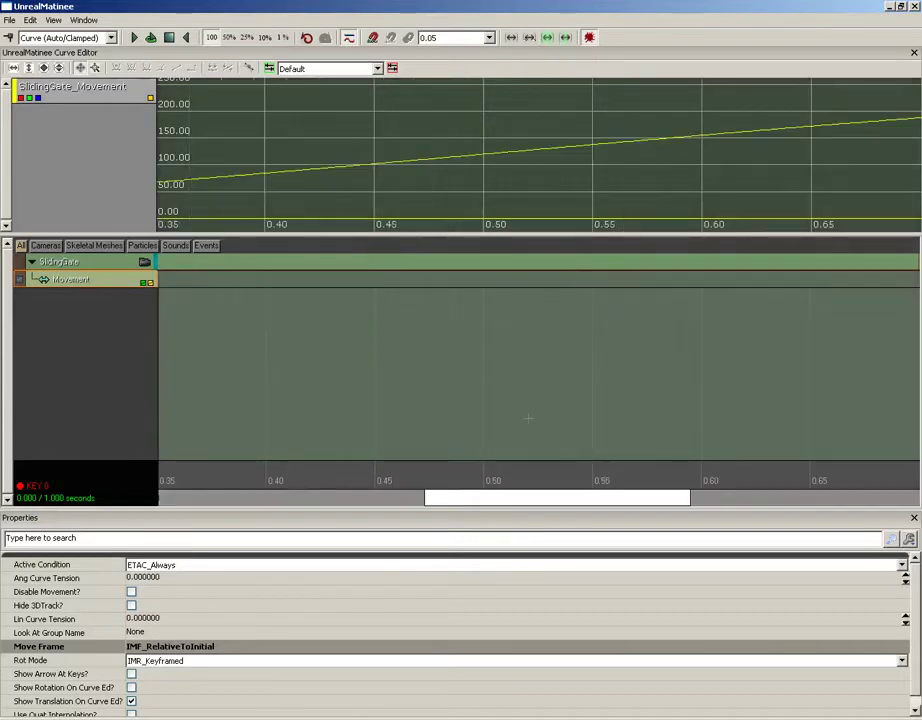
scroll(528, 418, down, 10)
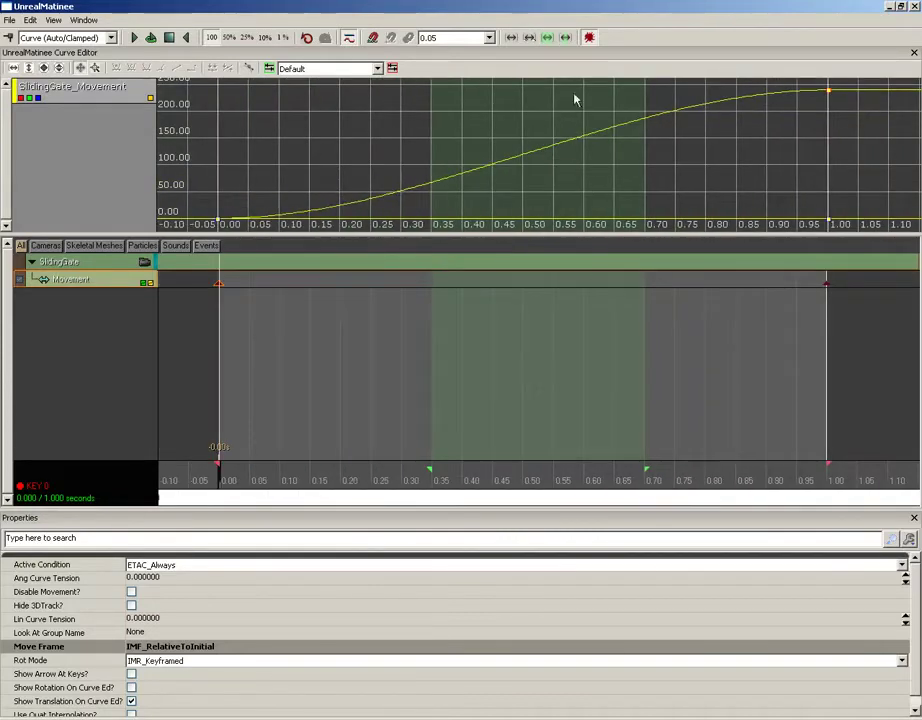
click(547, 37)
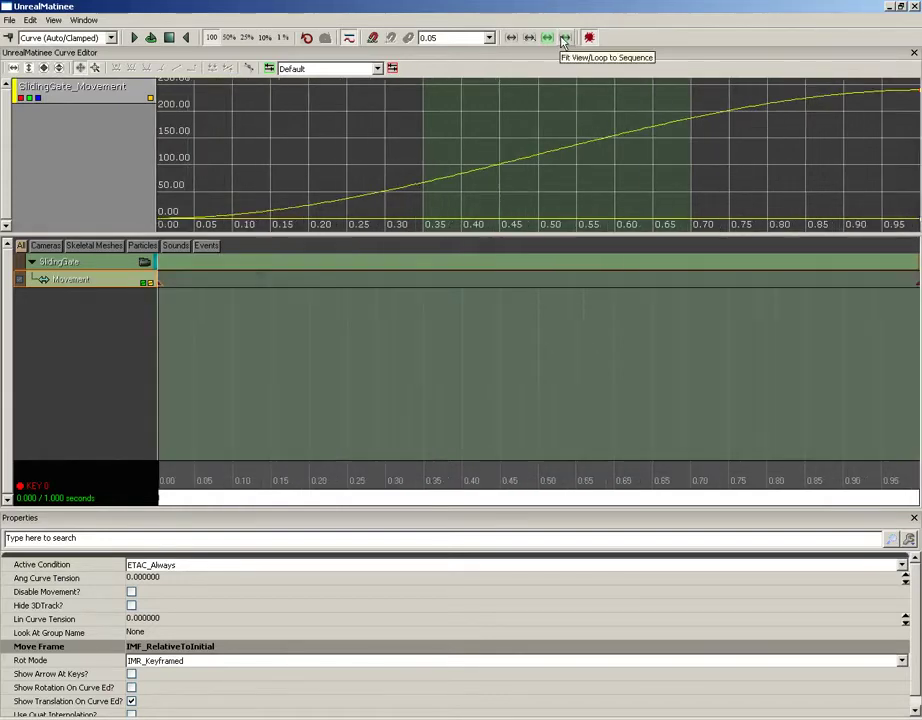
scroll(565, 401, down, 2)
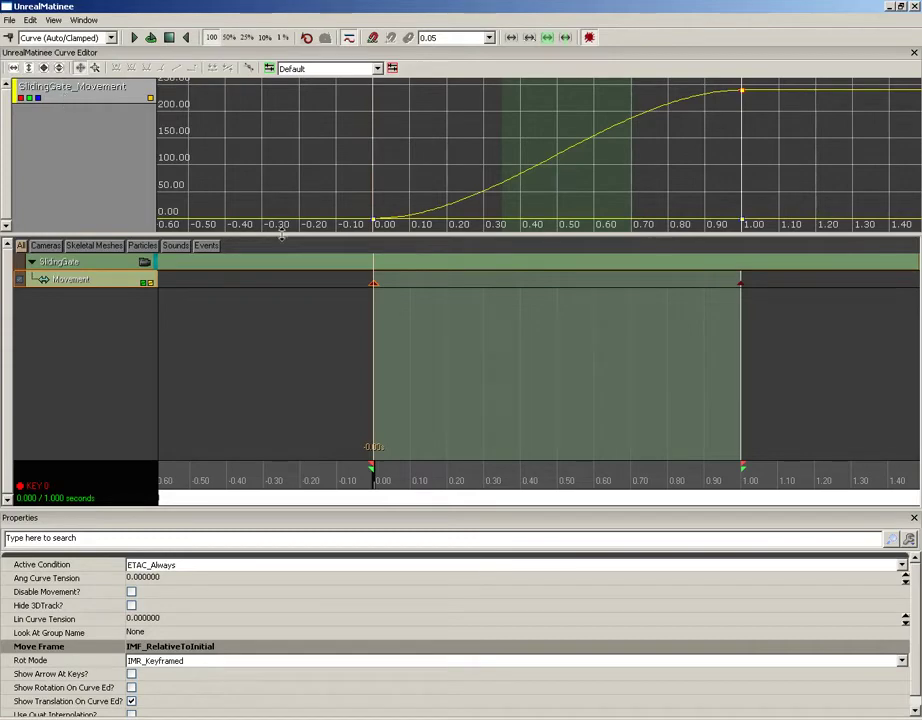
Enlarge the curve editor pane, zoom well out, and refit the gate's movement curve horizontally and vertically
drag(282, 233, 282, 303)
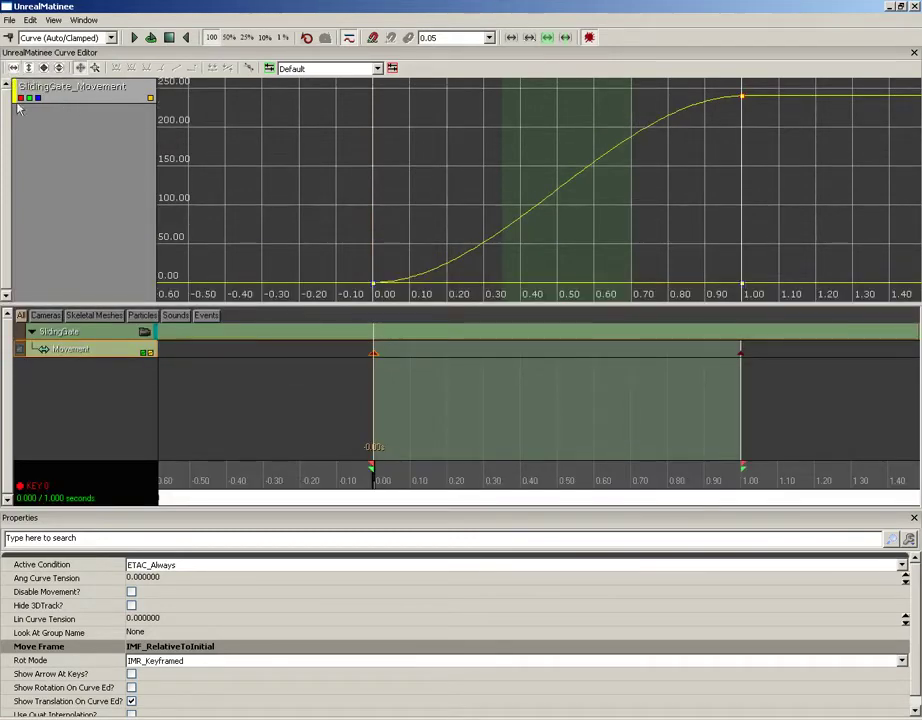
scroll(478, 232, down, 10)
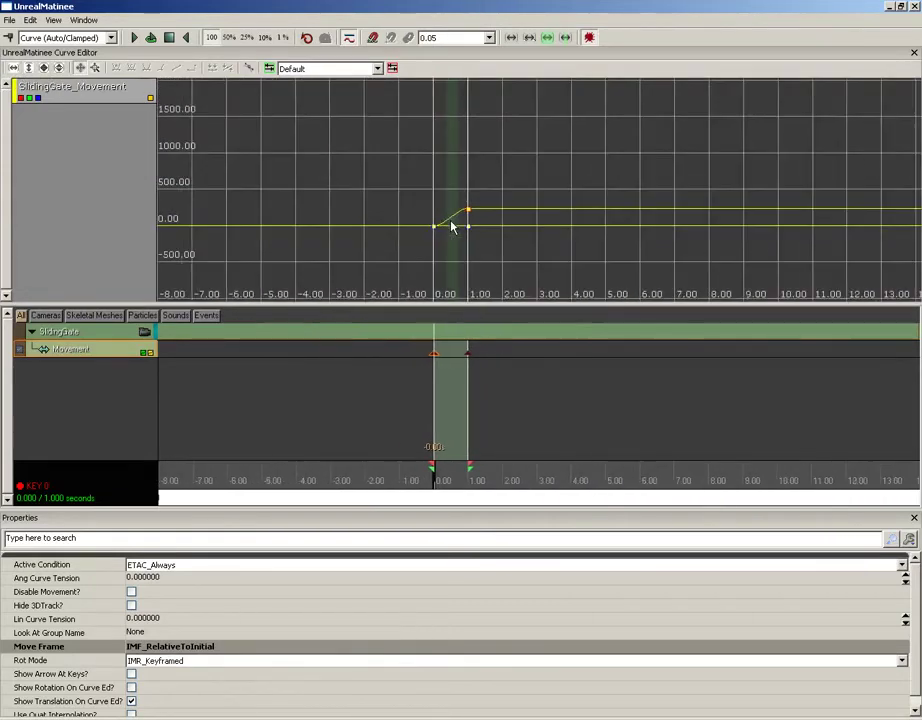
scroll(451, 227, down, 8)
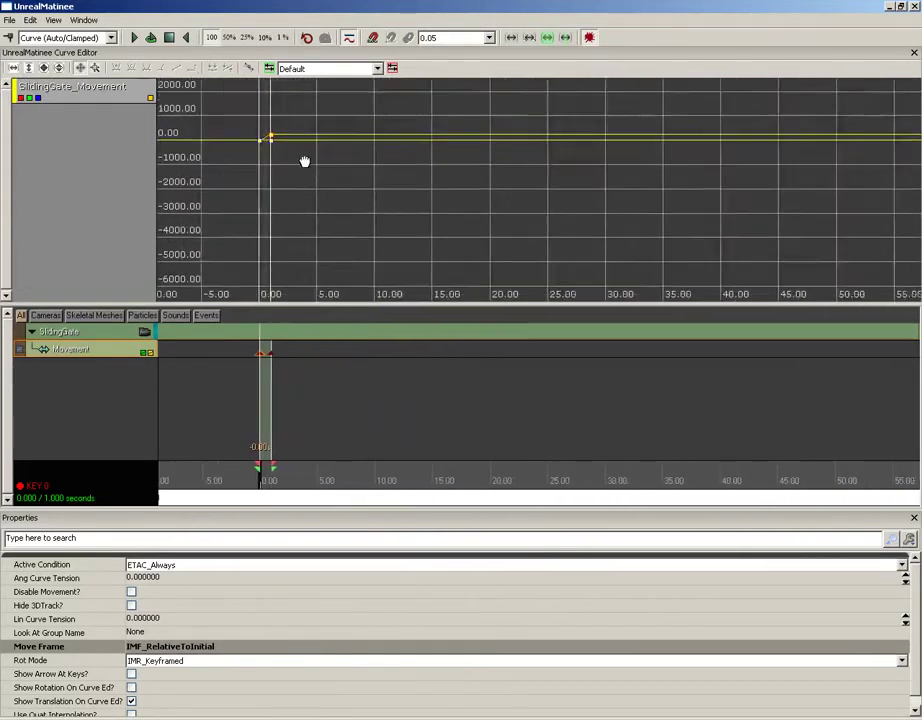
drag(304, 161, 346, 164)
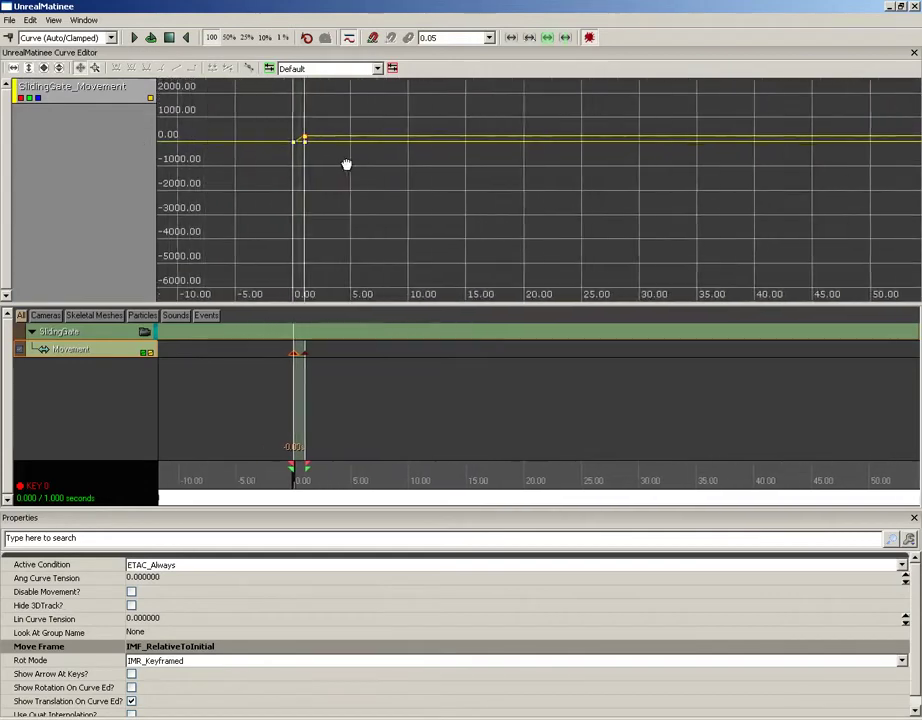
click(13, 68)
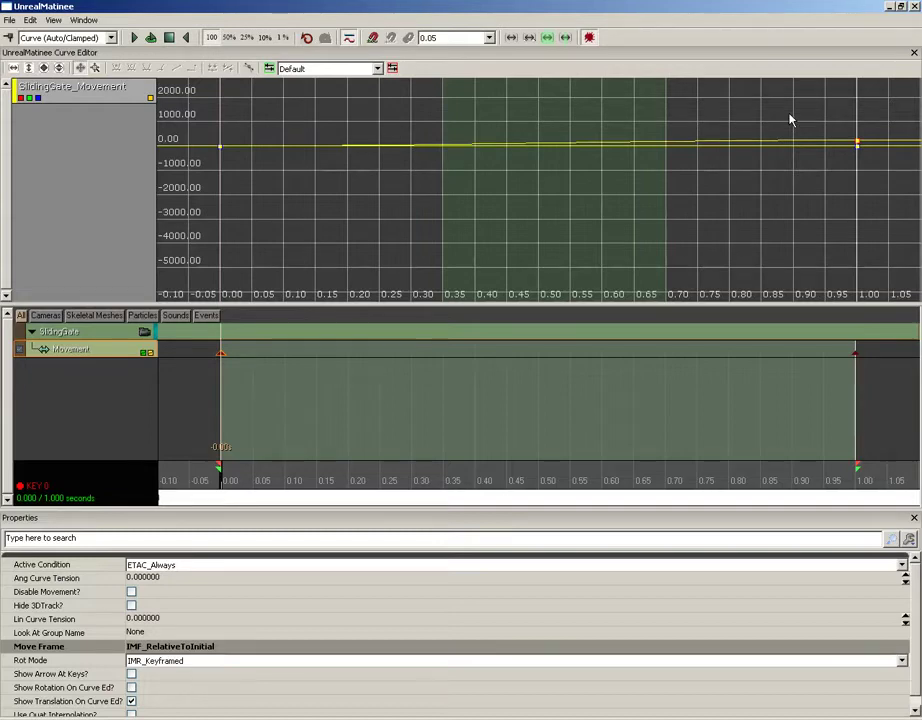
click(28, 68)
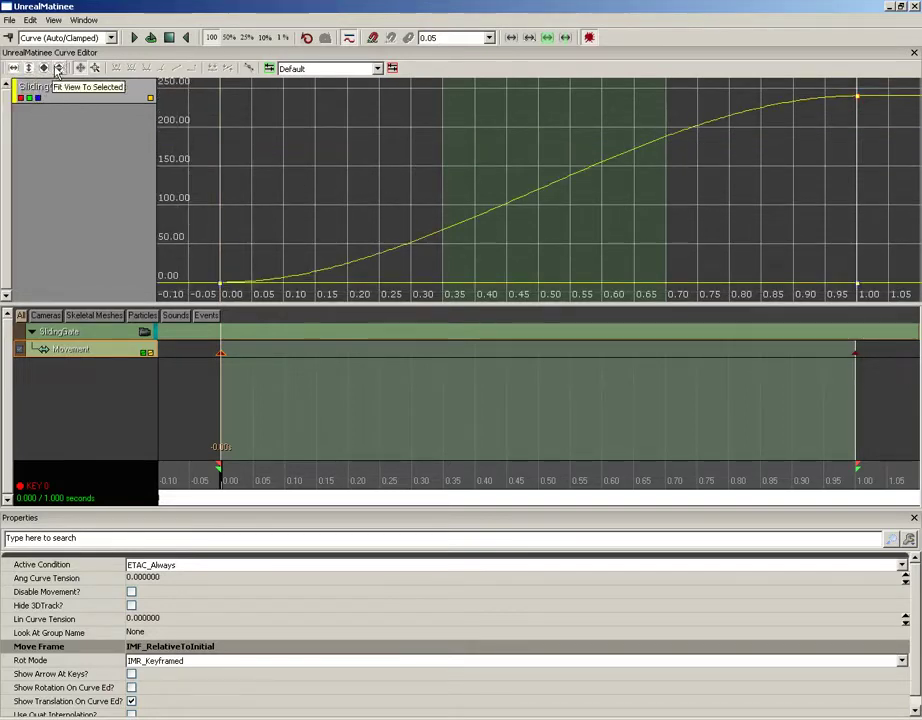
Select the curve's last key, fit the view to it, and fit the view back to the whole curve
drag(810, 124, 749, 139)
click(798, 112)
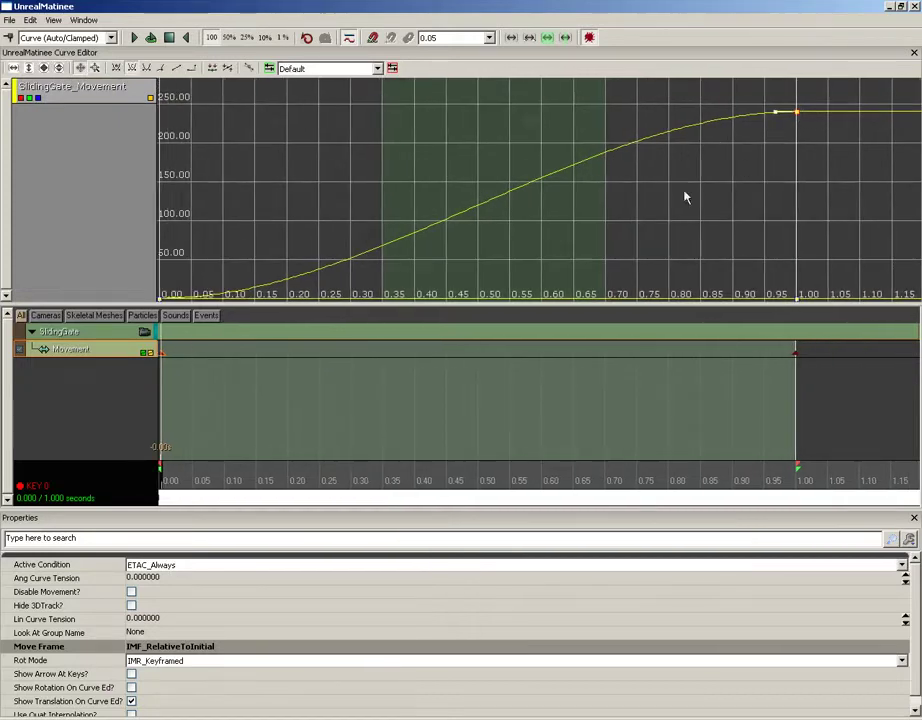
click(59, 68)
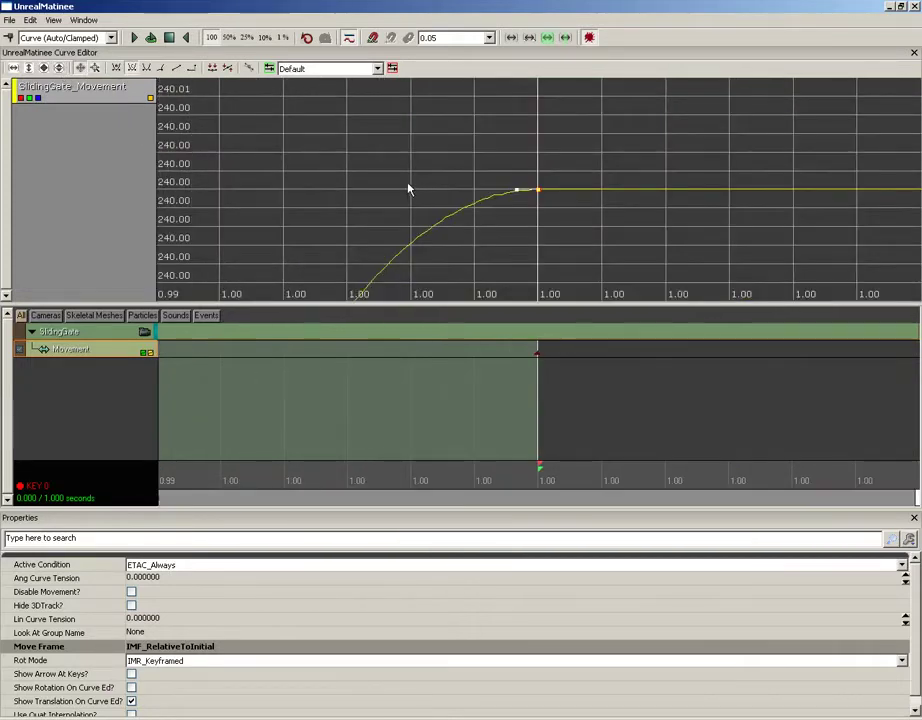
click(44, 68)
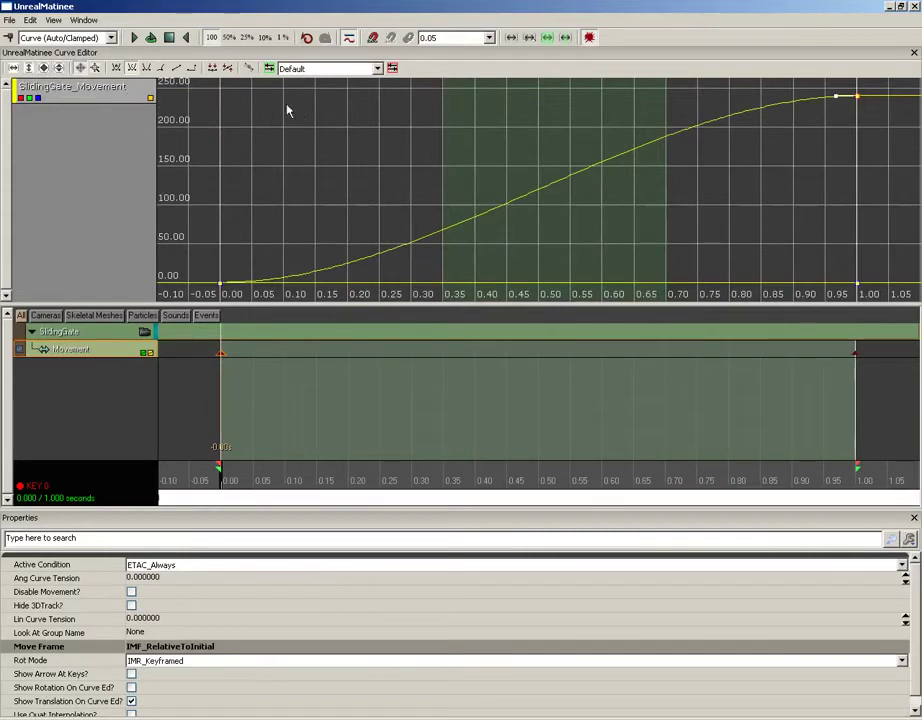
Try panning and zooming the movement curve in the curve editor's Pan and Zoom modes, finishing in Pan mode
click(82, 68)
drag(228, 131, 474, 169)
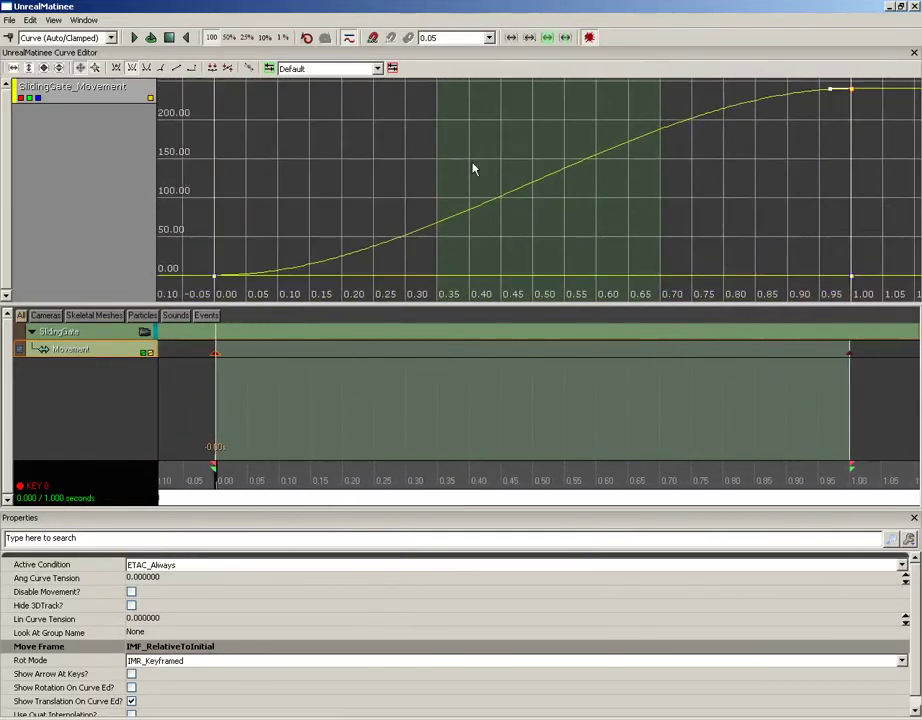
scroll(474, 169, down, 3)
scroll(474, 169, up, 5)
scroll(474, 169, down, 5)
scroll(474, 169, up, 3)
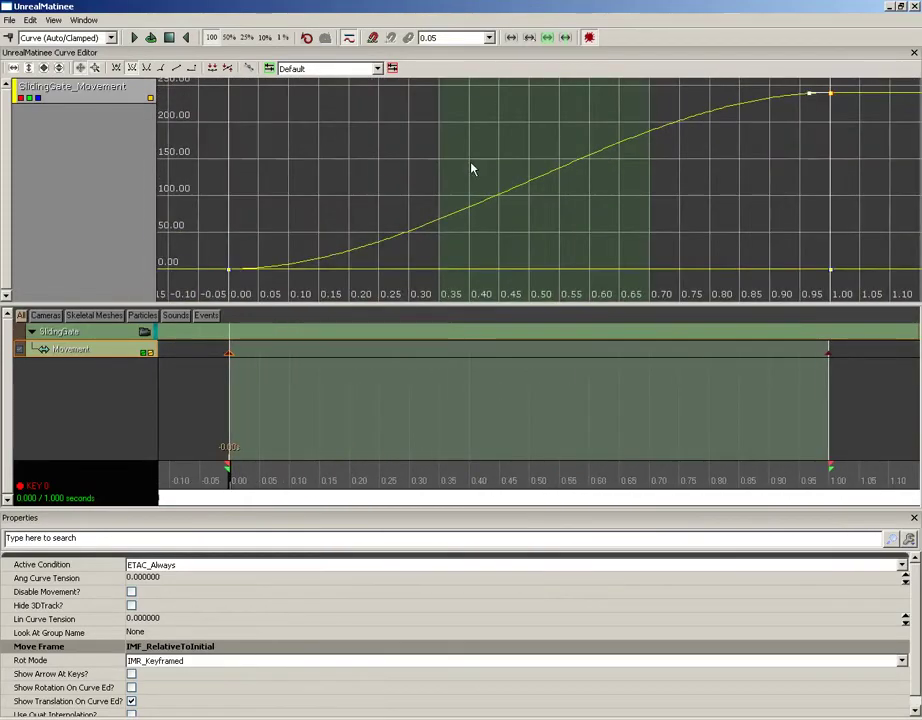
click(95, 67)
drag(539, 164, 481, 133)
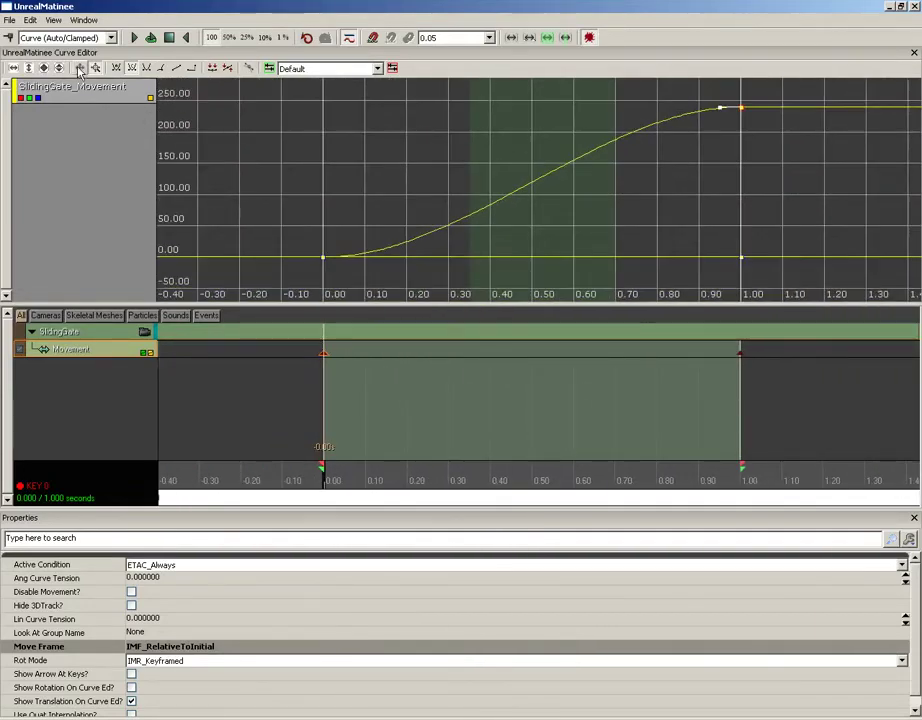
click(80, 70)
drag(582, 160, 510, 175)
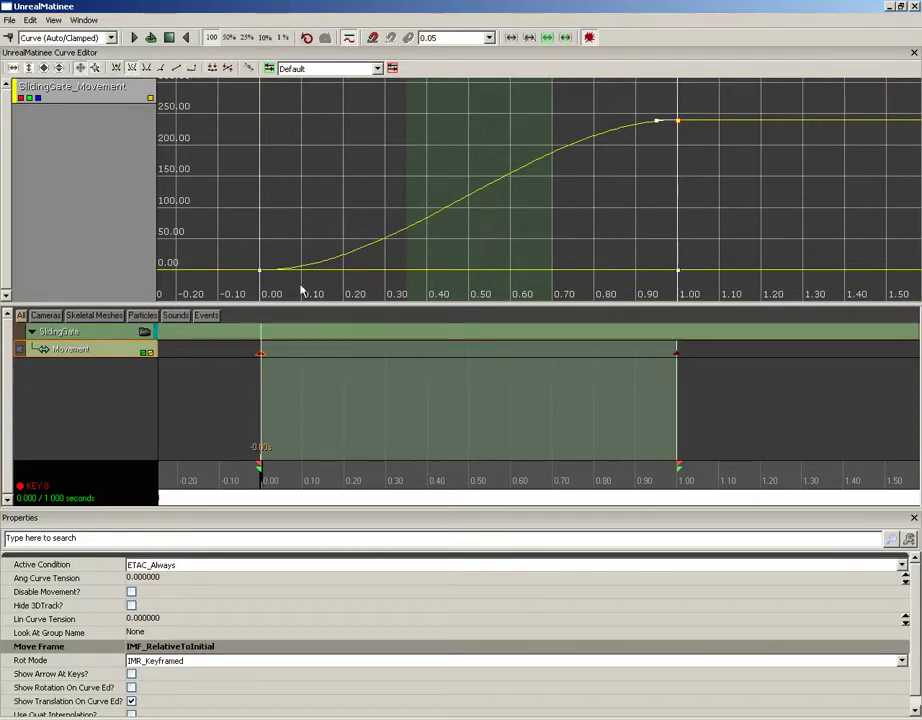
Place the Matinee window below the gate in the viewport and play the sequence at 100% and 25% speed
mouse_move(262, 276)
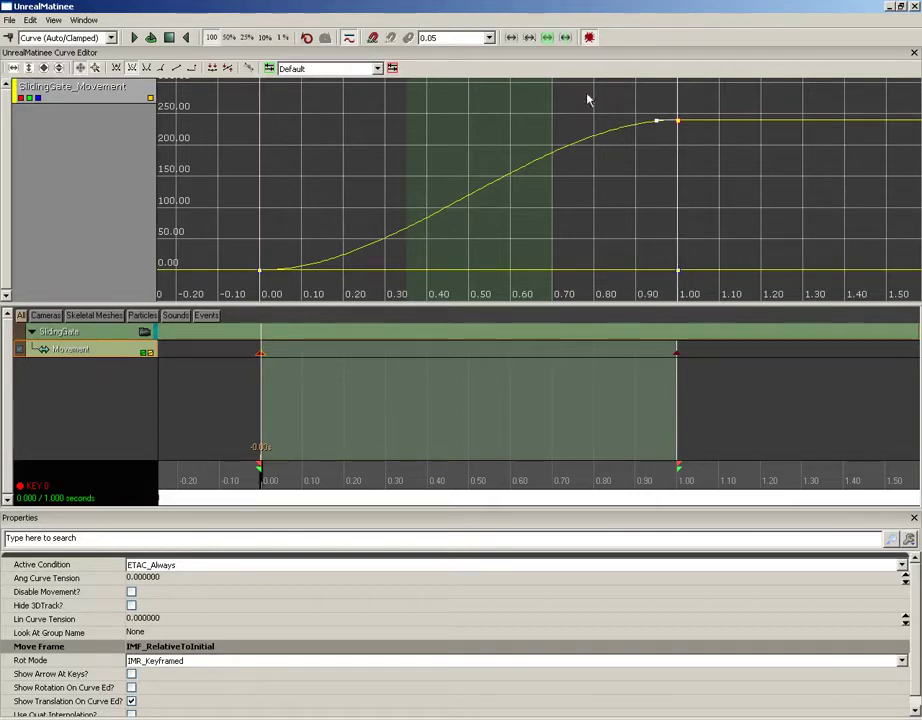
click(901, 8)
drag(682, 14, 660, 477)
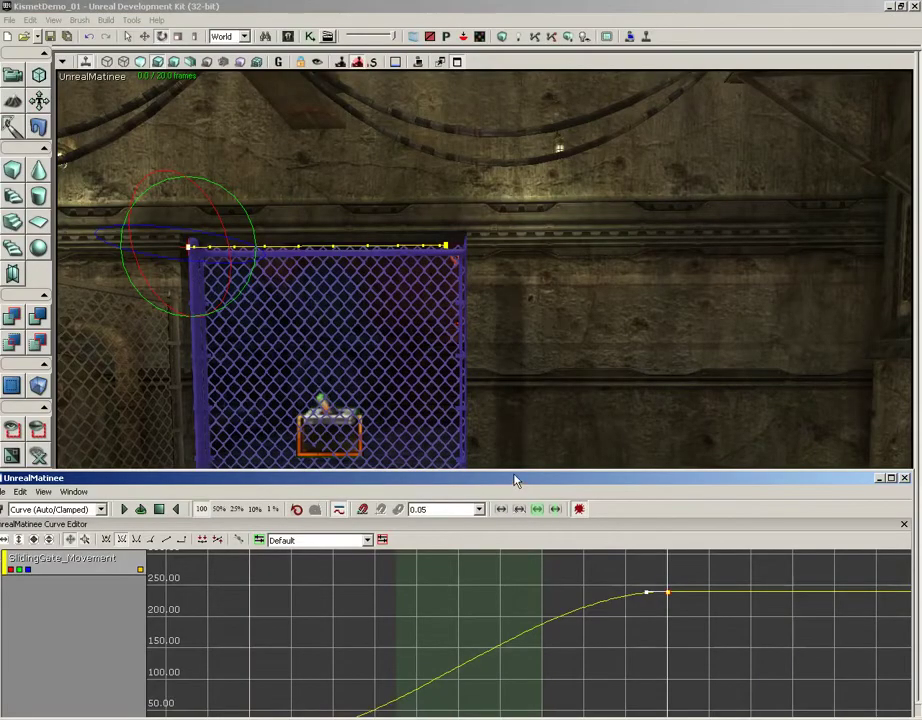
drag(514, 475, 516, 494)
right_drag(539, 420, 532, 448)
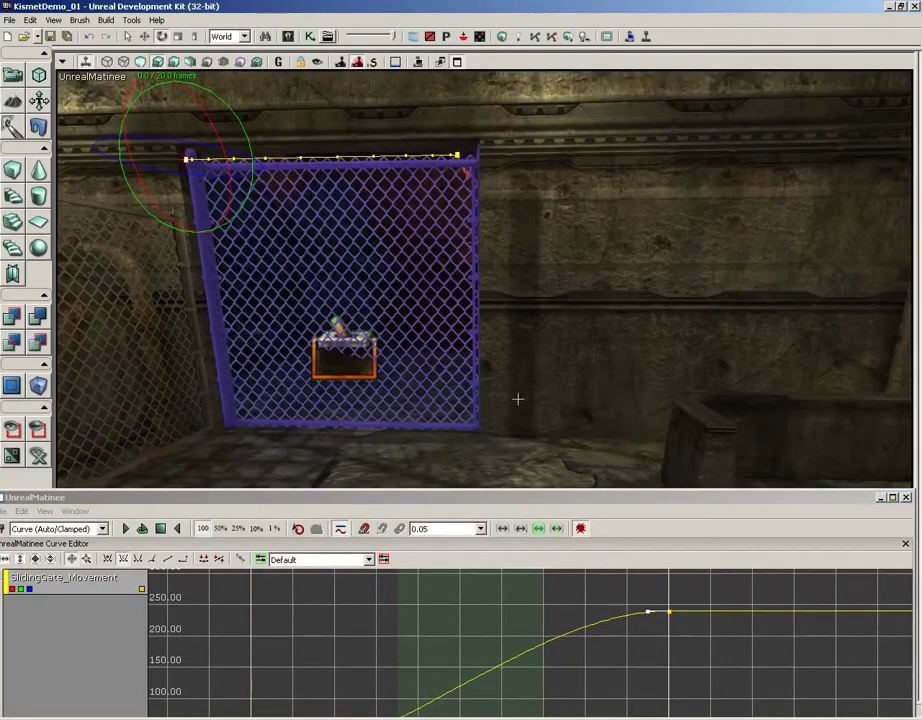
click(126, 529)
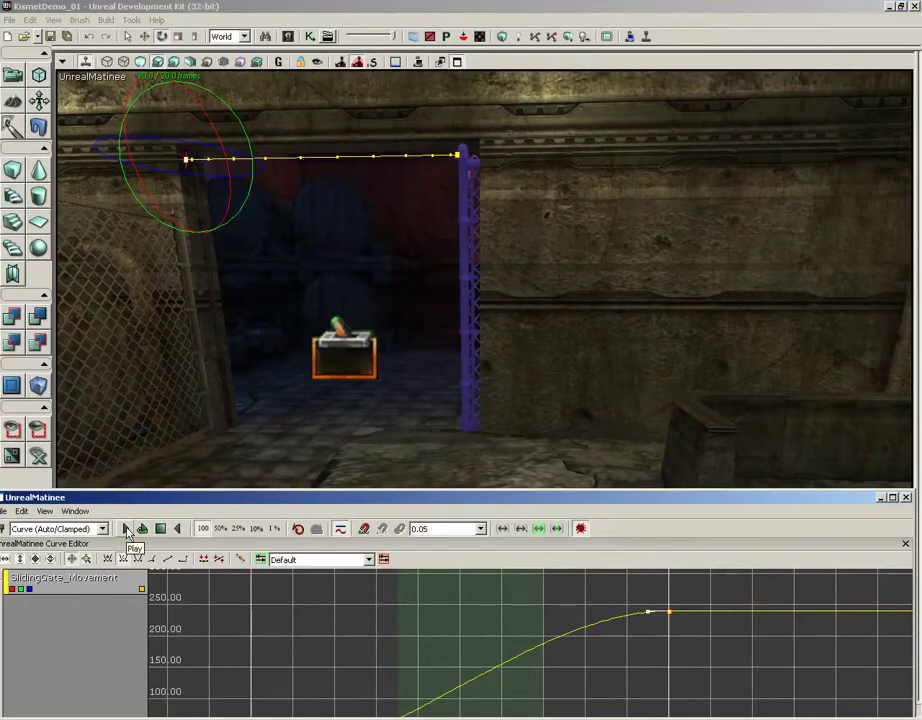
click(238, 529)
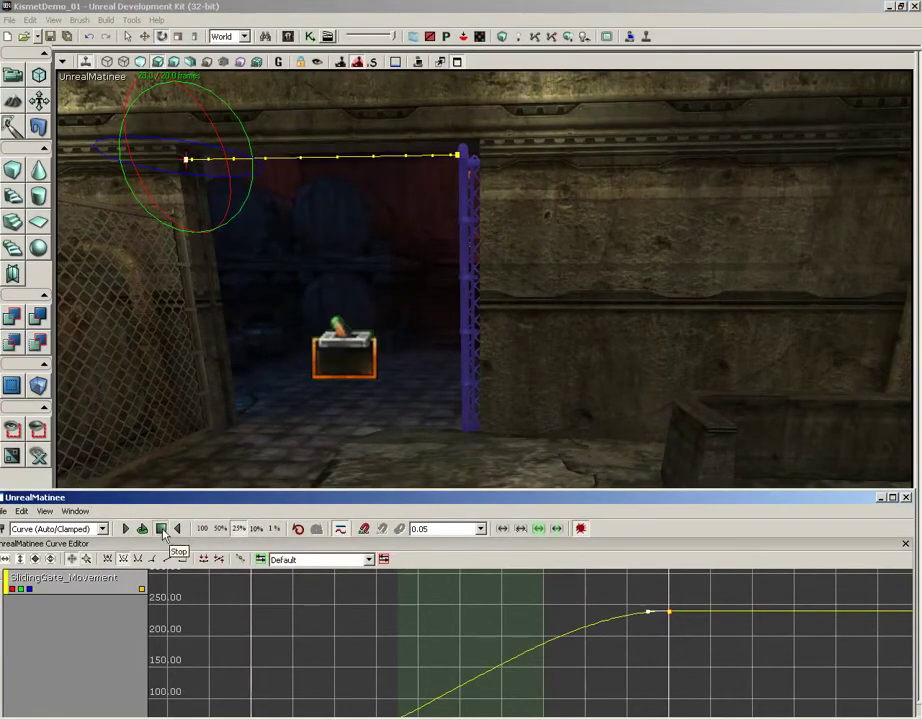
click(126, 529)
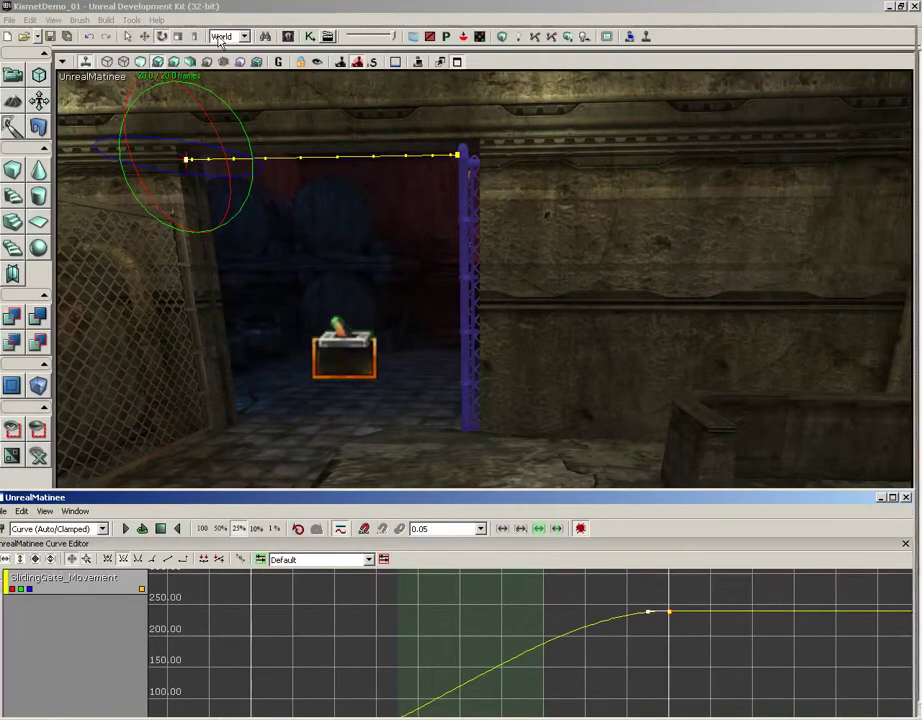
Bring the whole Matinee window back into view, bending the first key's tangent downward and the last key's incoming tangent upward
drag(220, 498, 220, 37)
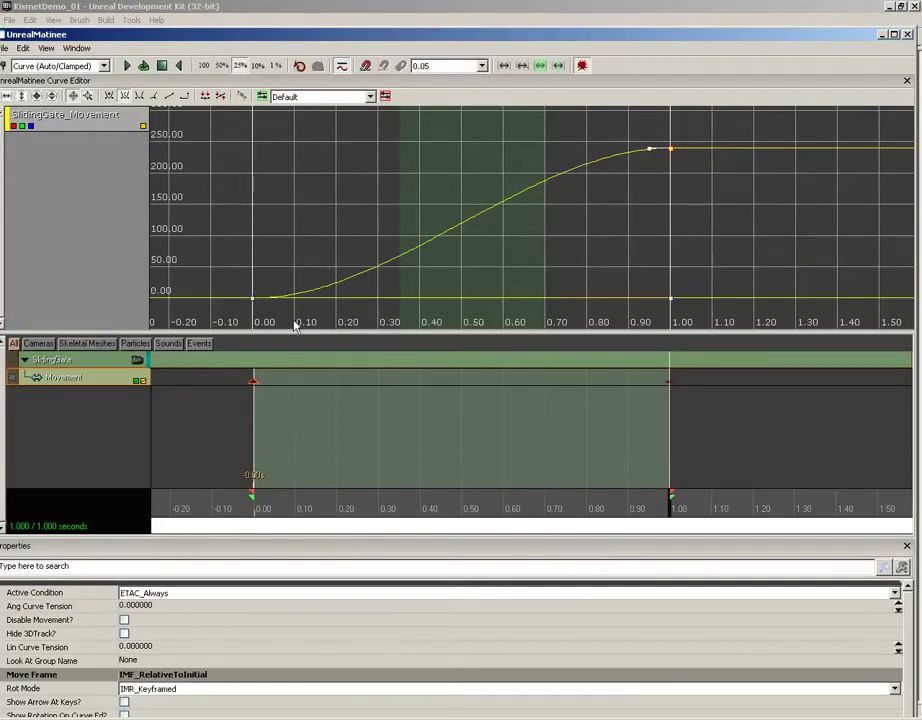
click(254, 297)
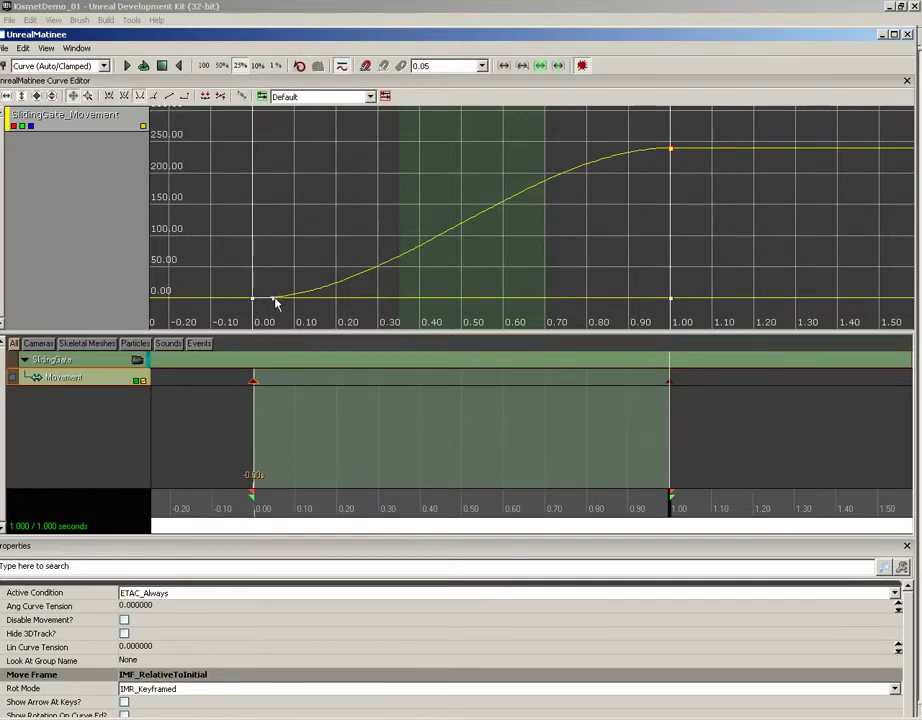
mouse_move(276, 303)
mouse_down()
mouse_move(274, 290)
mouse_move(274, 311)
mouse_move(266, 307)
mouse_up()
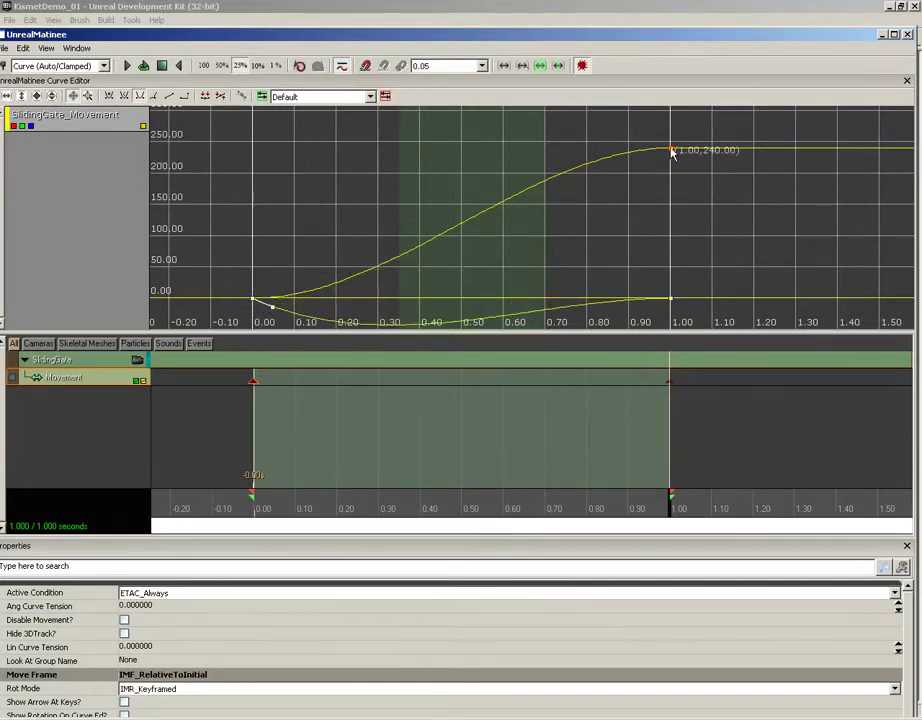
drag(650, 148, 646, 133)
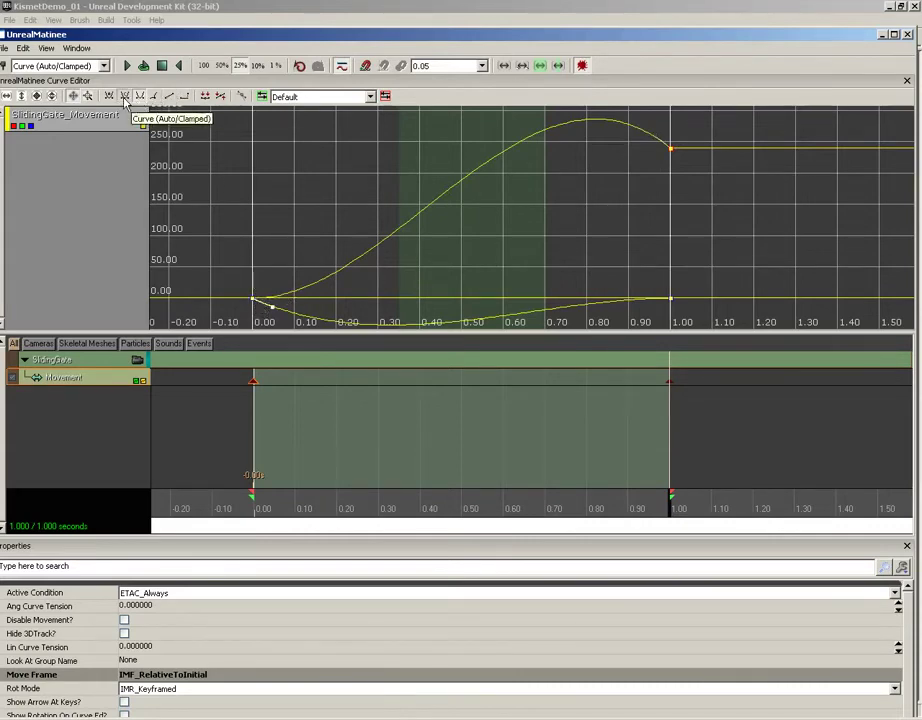
Reset the first key to Curve (Auto/Clamped) and adjust the last key's raised incoming tangent so the gate's curve overshoots
click(124, 97)
drag(624, 185, 621, 185)
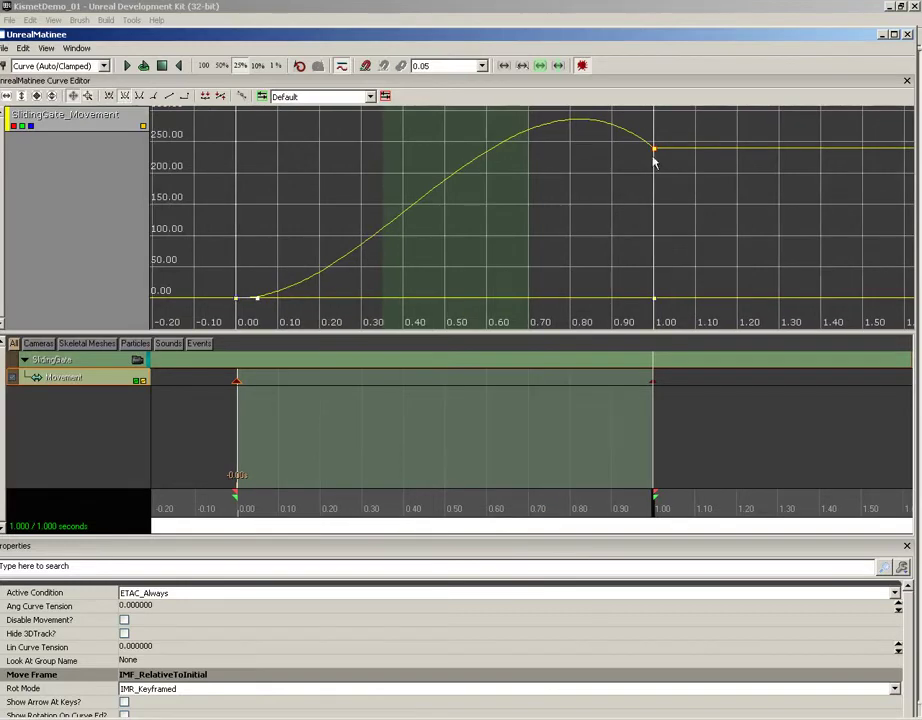
click(655, 150)
mouse_move(637, 139)
mouse_down()
mouse_move(624, 156)
mouse_move(634, 136)
mouse_move(623, 138)
mouse_up()
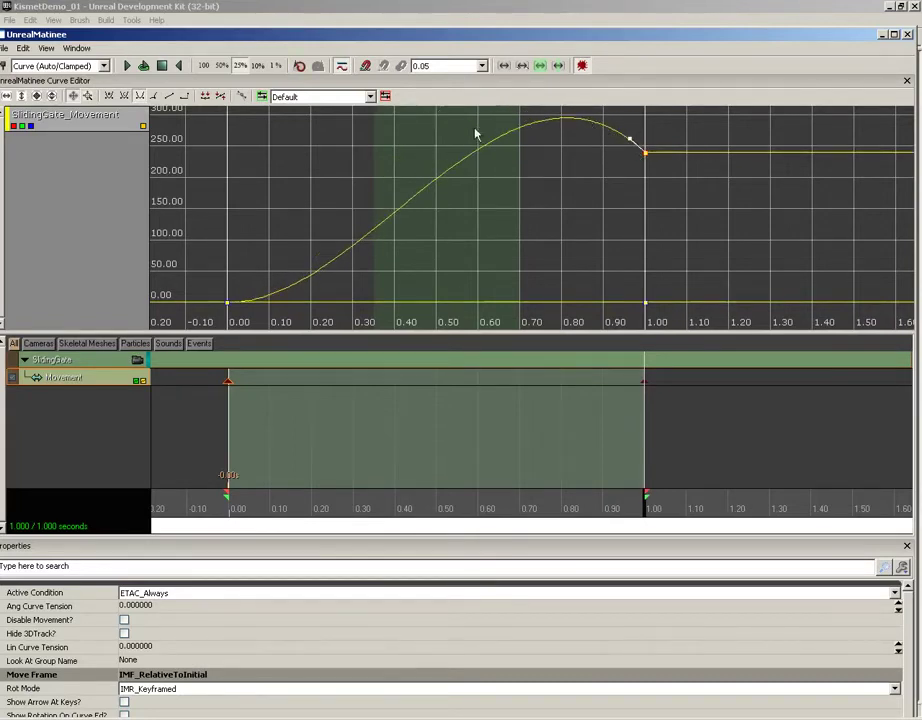
Preview the overshooting gate movement in the level viewport, switching the viewport to wireframe, and stop playback
click(883, 38)
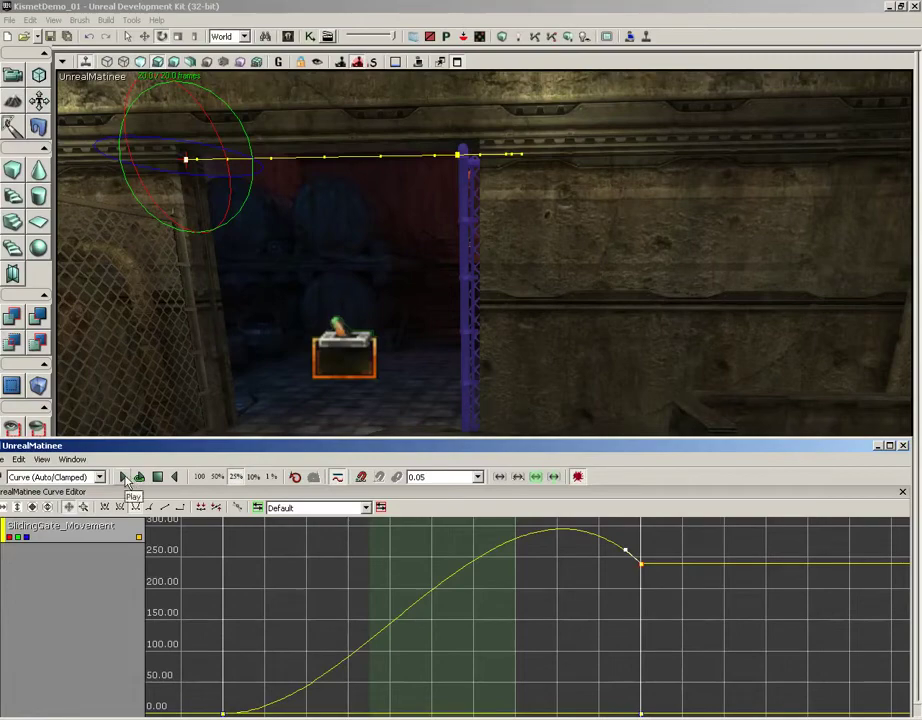
click(139, 477)
click(107, 62)
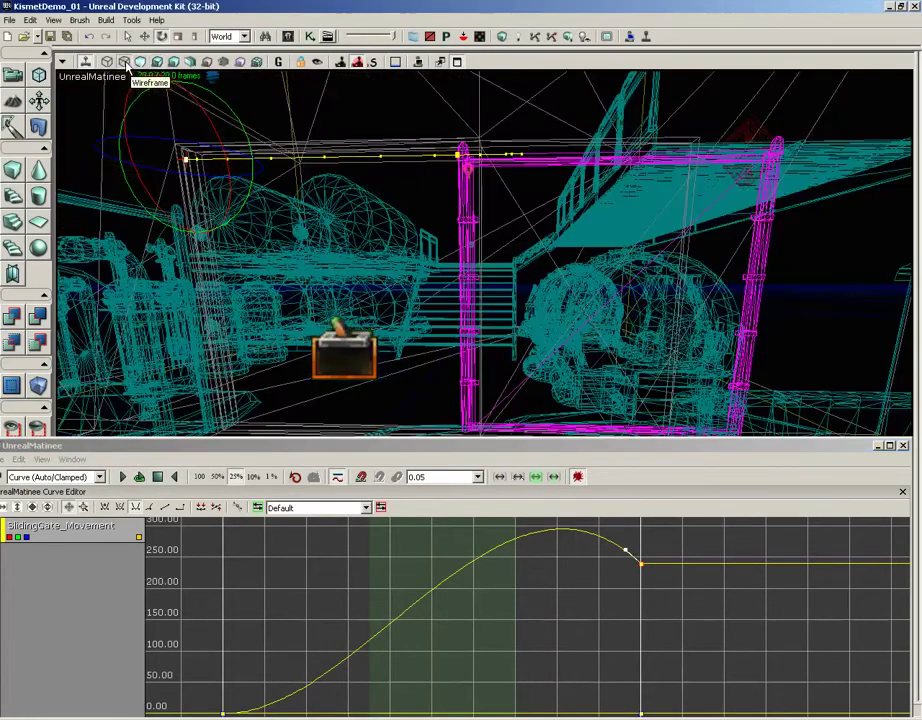
click(121, 477)
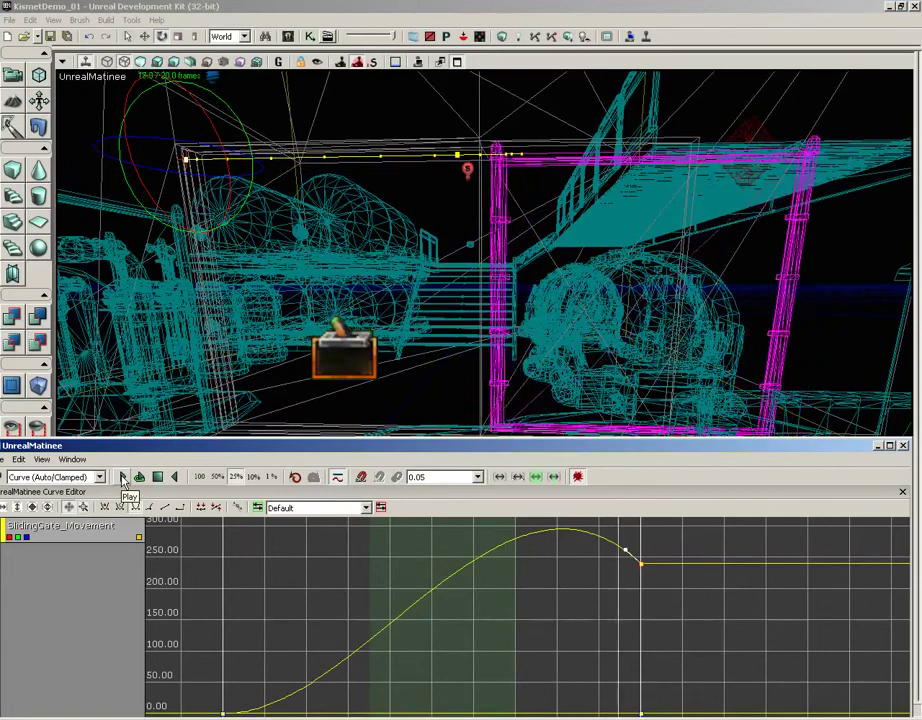
click(157, 475)
Maximize the Matinee window and reset the last movement key's tangent to Curve (Auto/Clamped)
drag(262, 443, 278, 6)
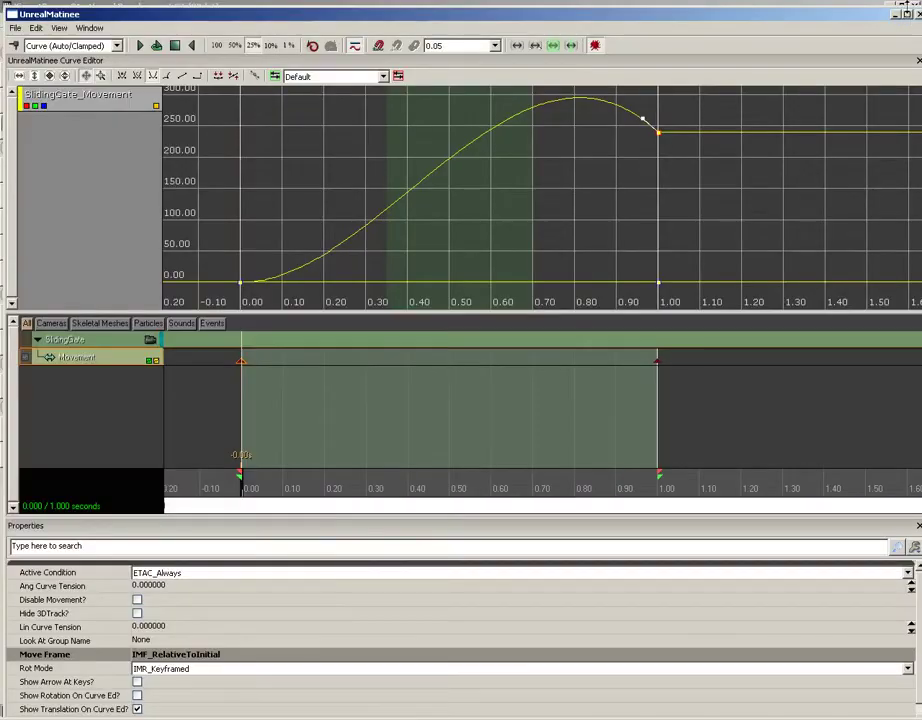
click(908, 14)
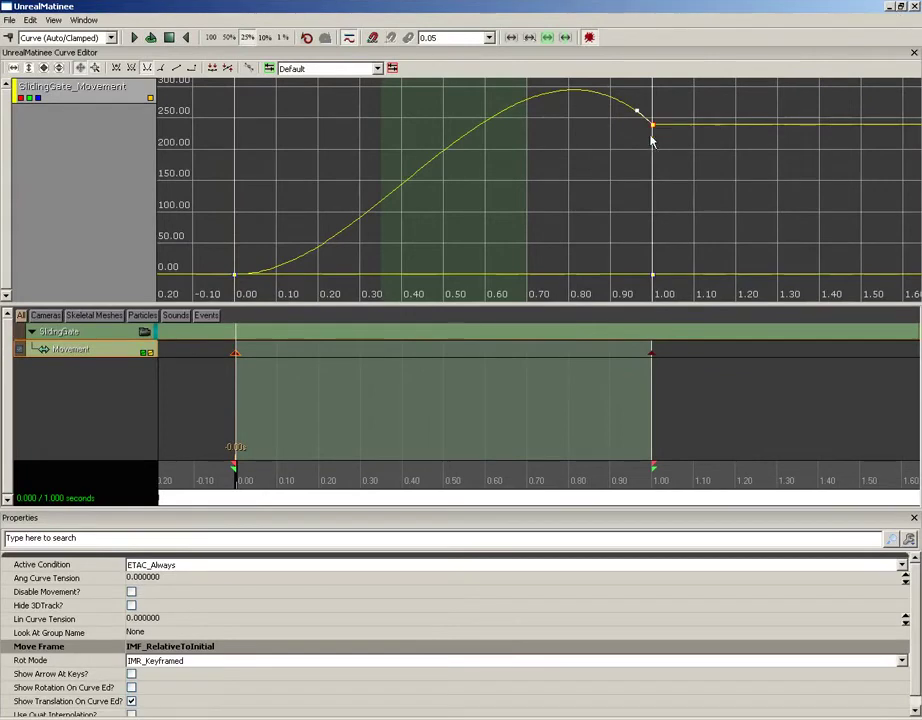
mouse_move(654, 131)
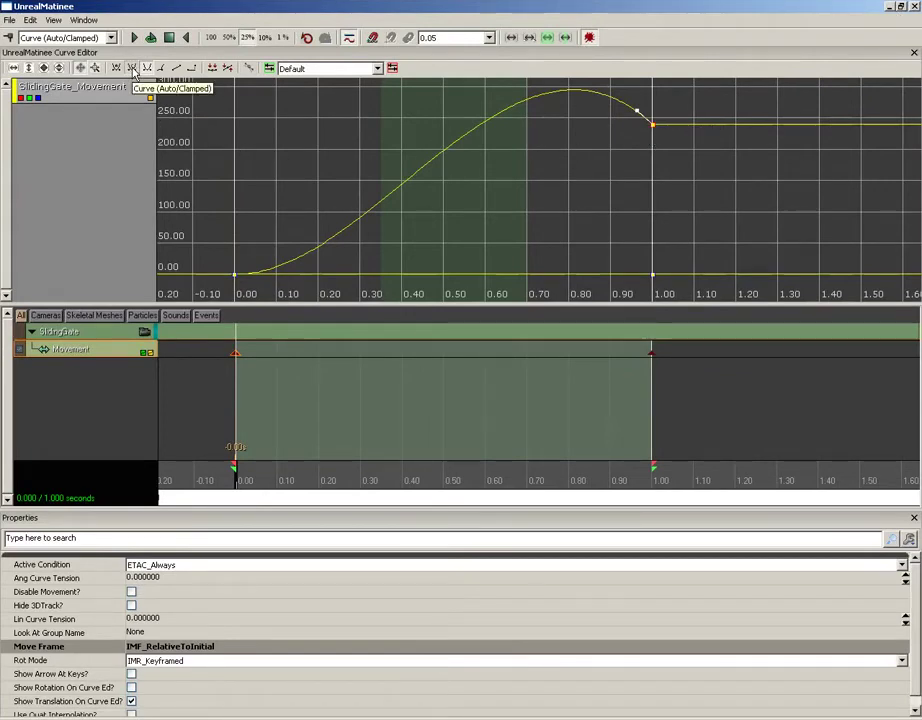
click(133, 69)
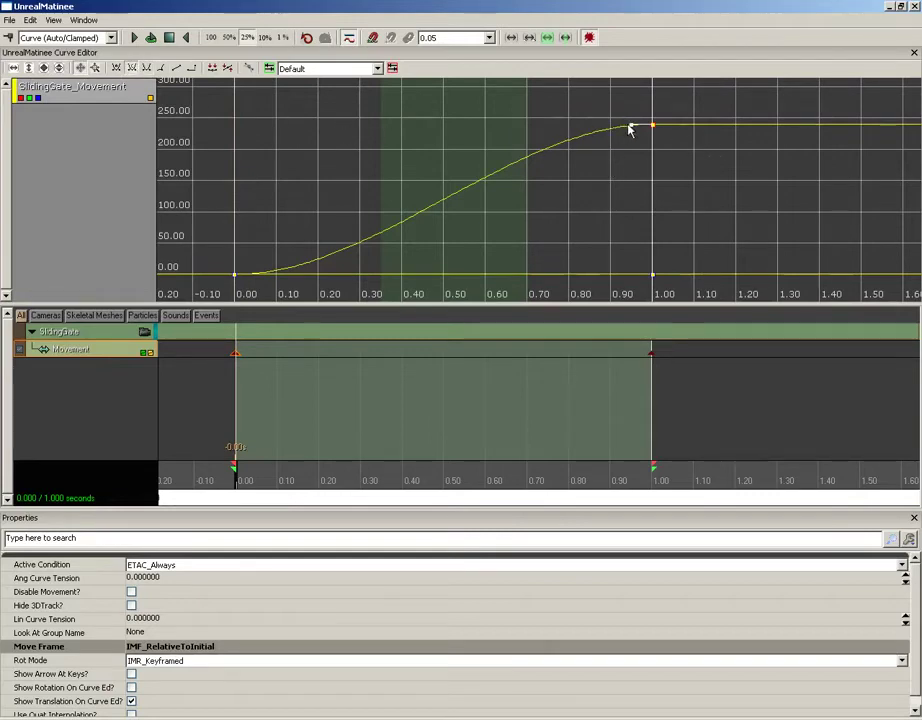
Pull the last key's incoming tangent downward so the gate accelerates into its end position, and restore the Matinee window's size
mouse_move(632, 130)
mouse_down()
mouse_move(644, 150)
mouse_move(631, 150)
mouse_up()
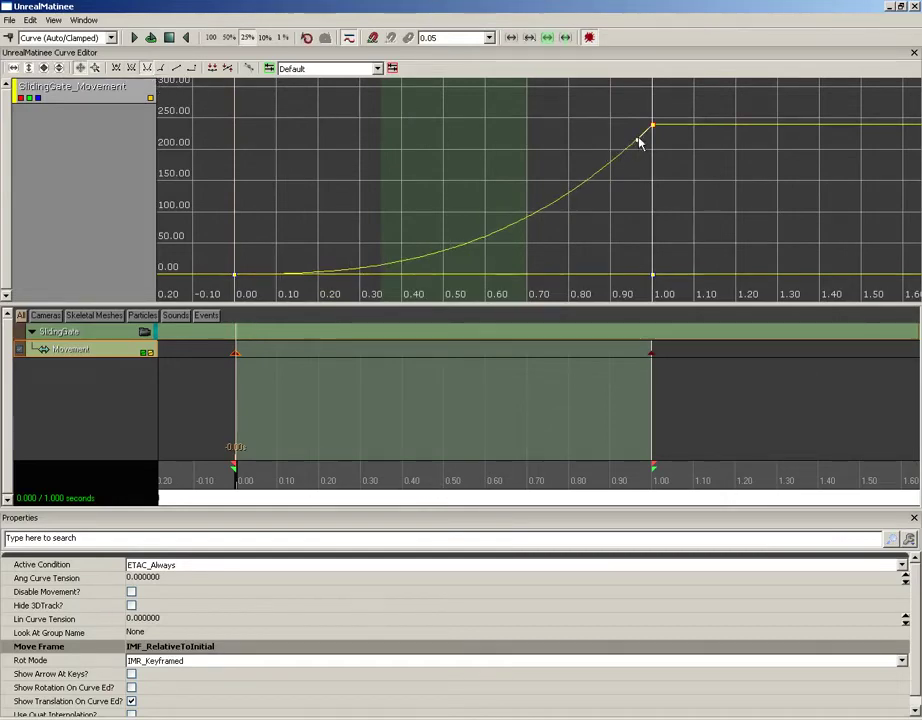
drag(640, 145, 640, 200)
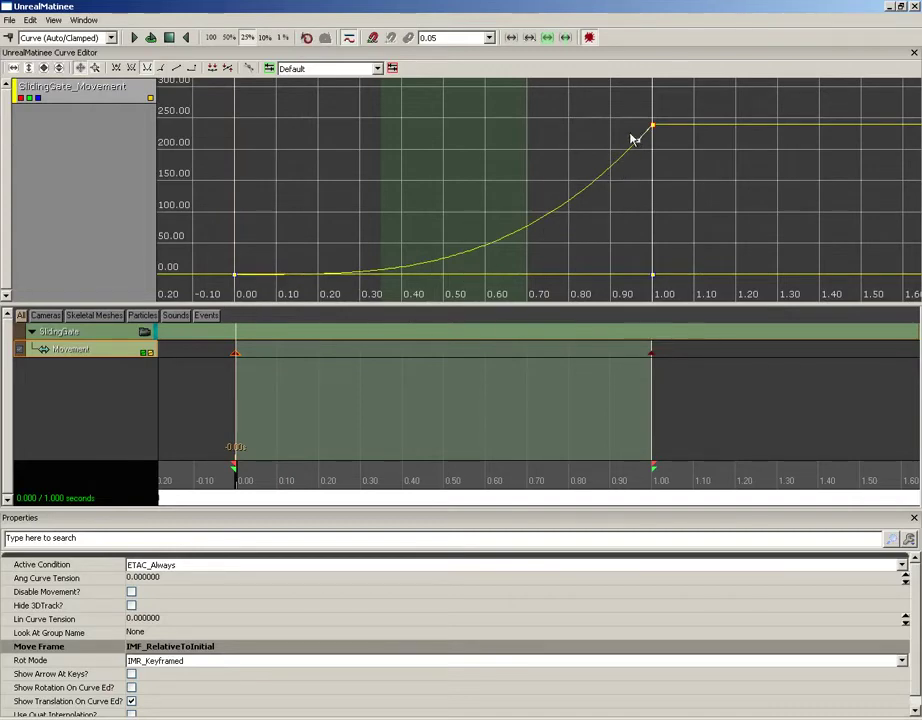
click(903, 7)
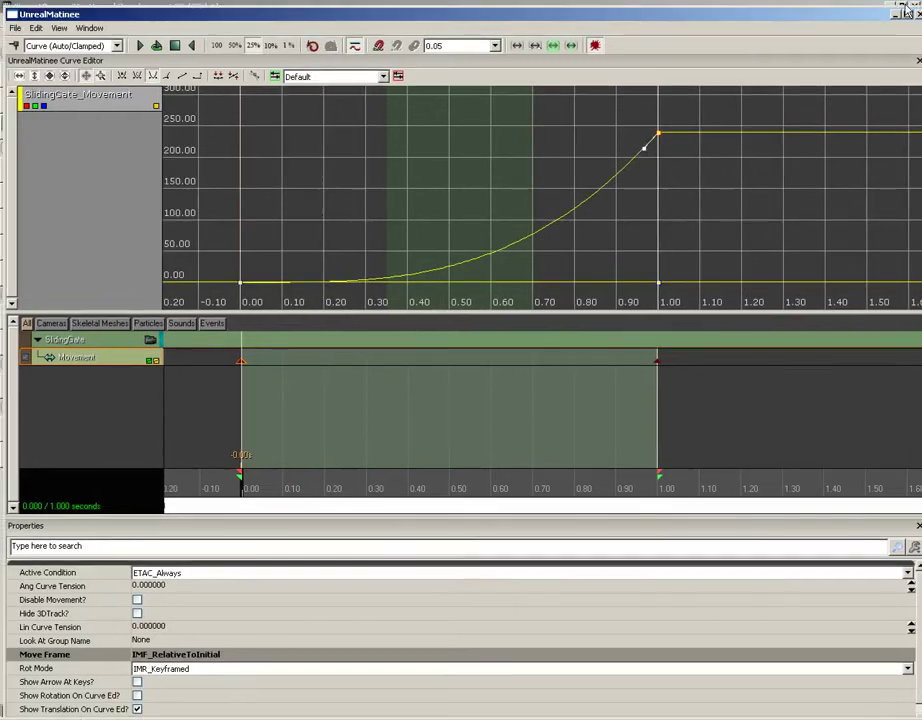
Uncover the level viewport, switch it to Lit, and preview the accelerating gate movement at 25% and 100% playback speed
drag(558, 16, 530, 414)
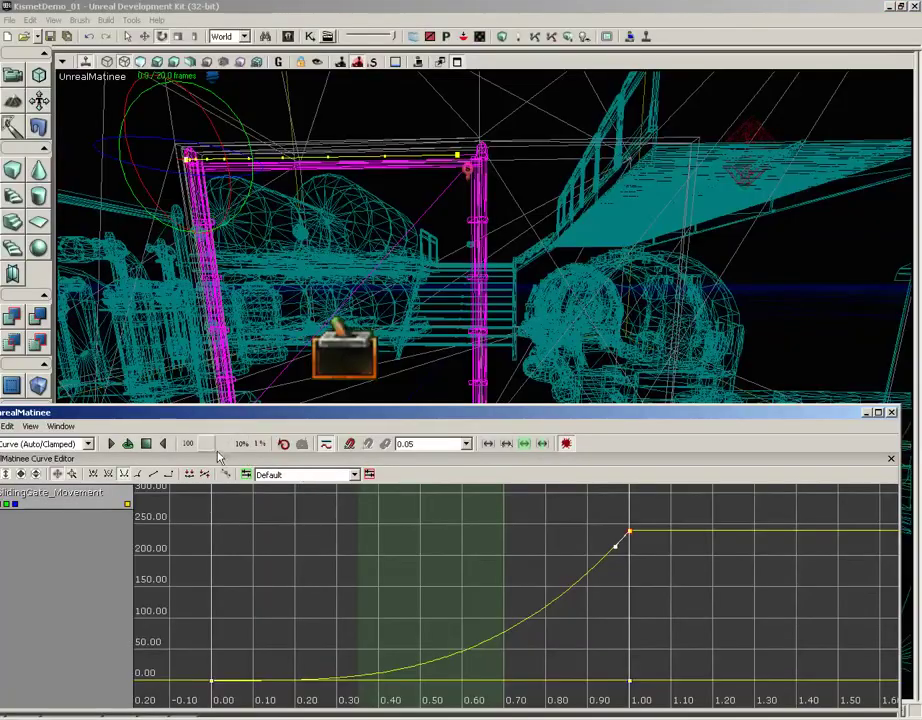
drag(240, 413, 235, 468)
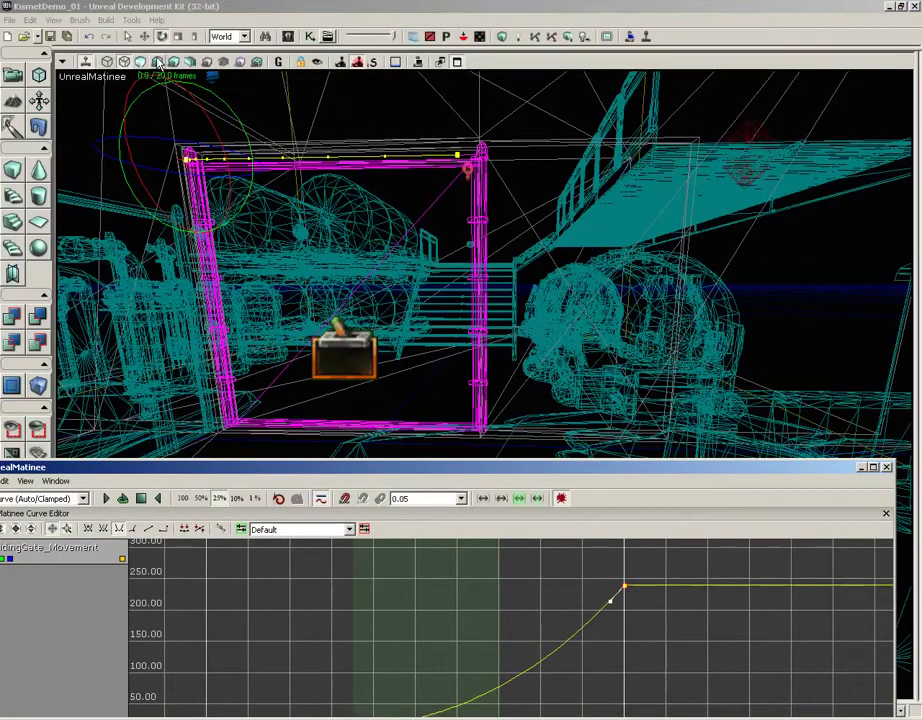
click(157, 62)
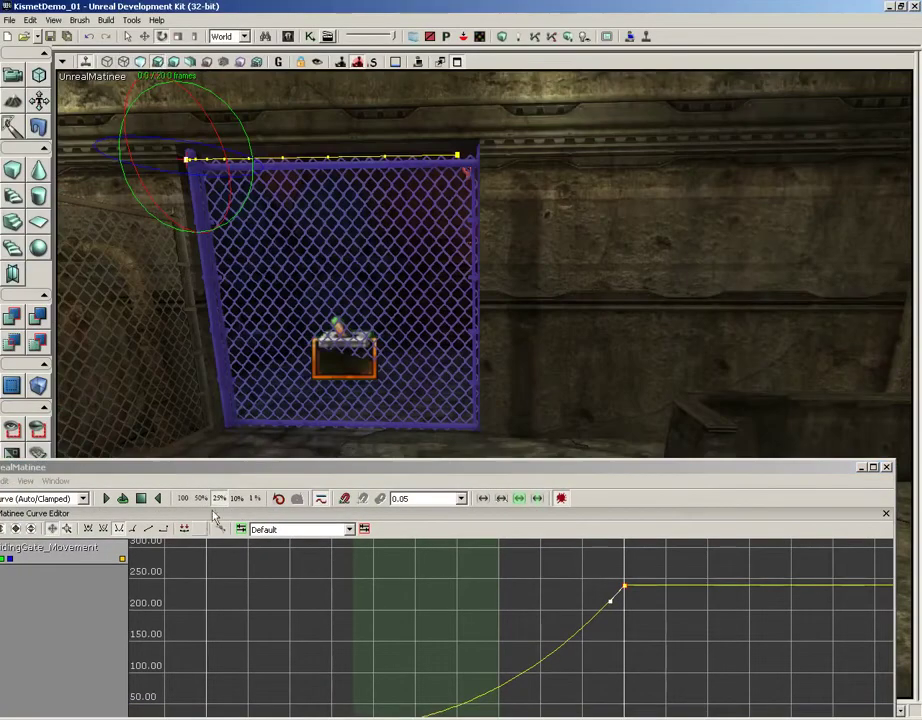
click(108, 498)
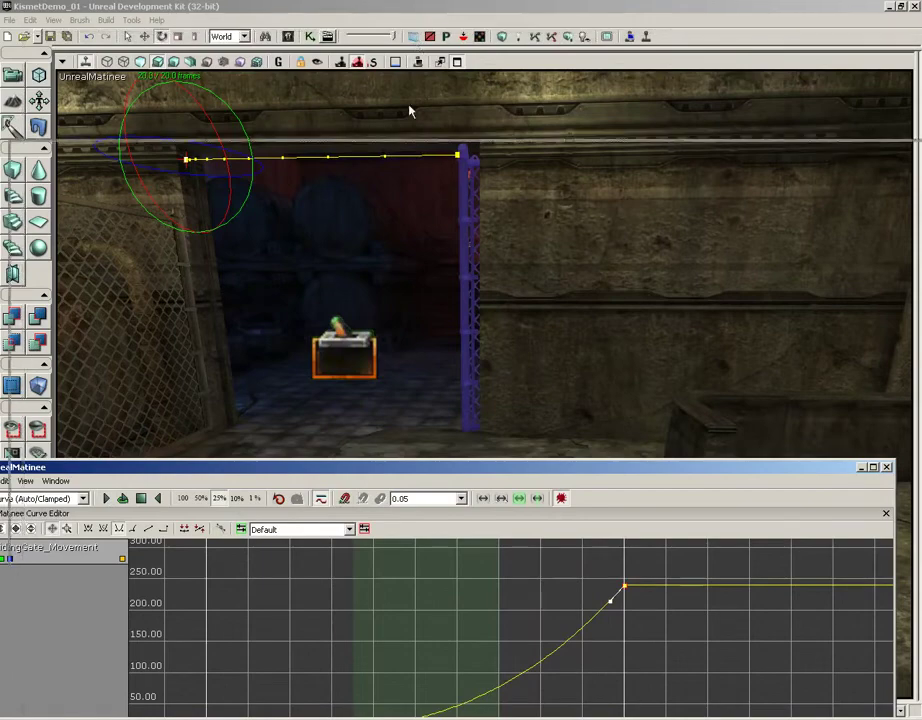
drag(381, 470, 400, 478)
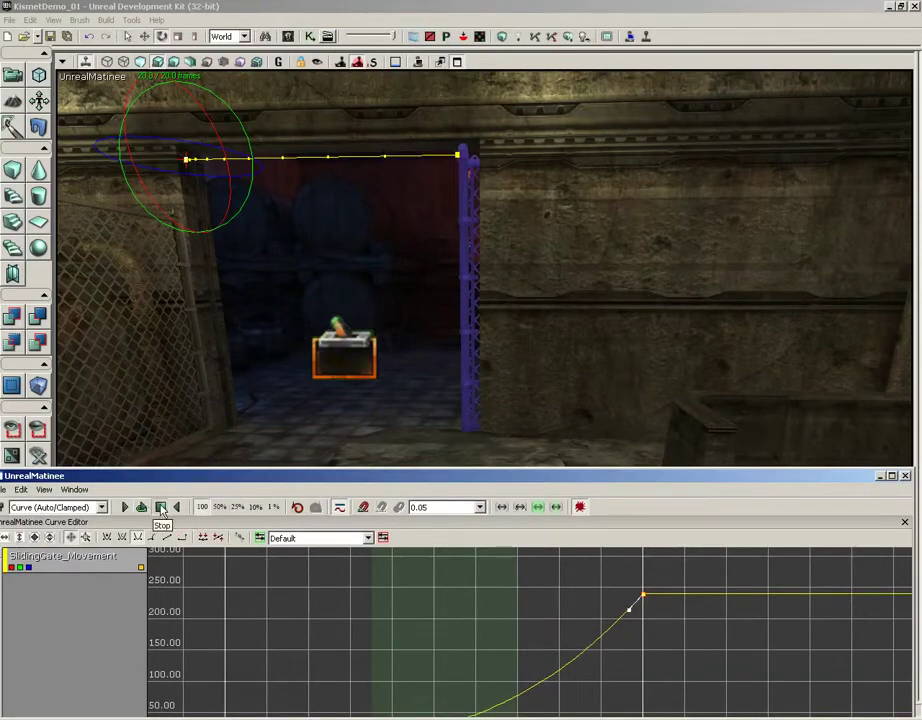
click(123, 507)
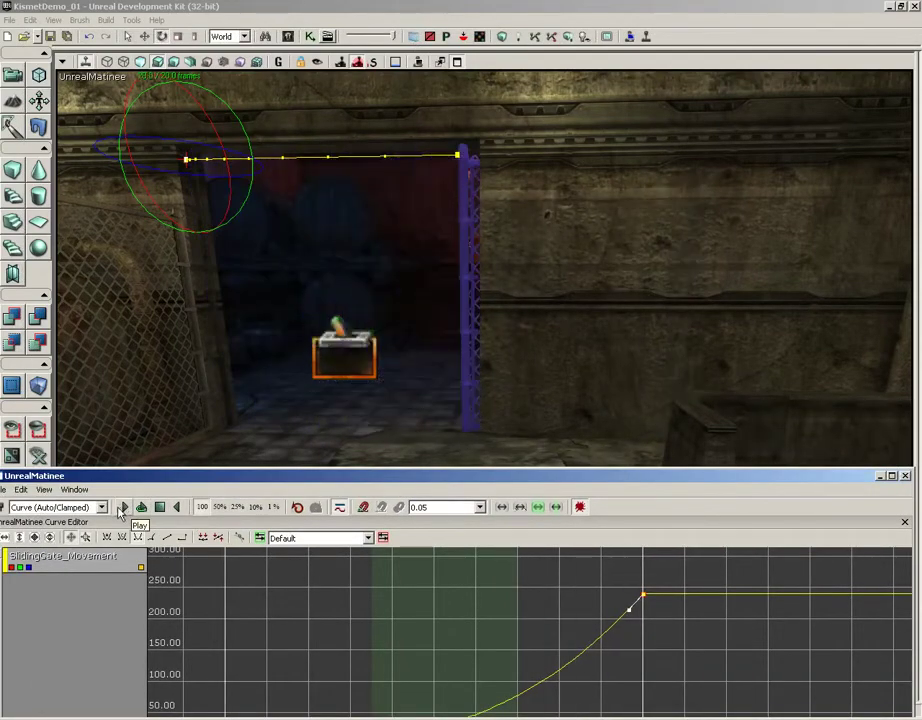
click(158, 508)
Maximize the Matinee window and flatten the last movement key's tangent so the curve eases into its end position
drag(277, 479, 262, 27)
click(878, 25)
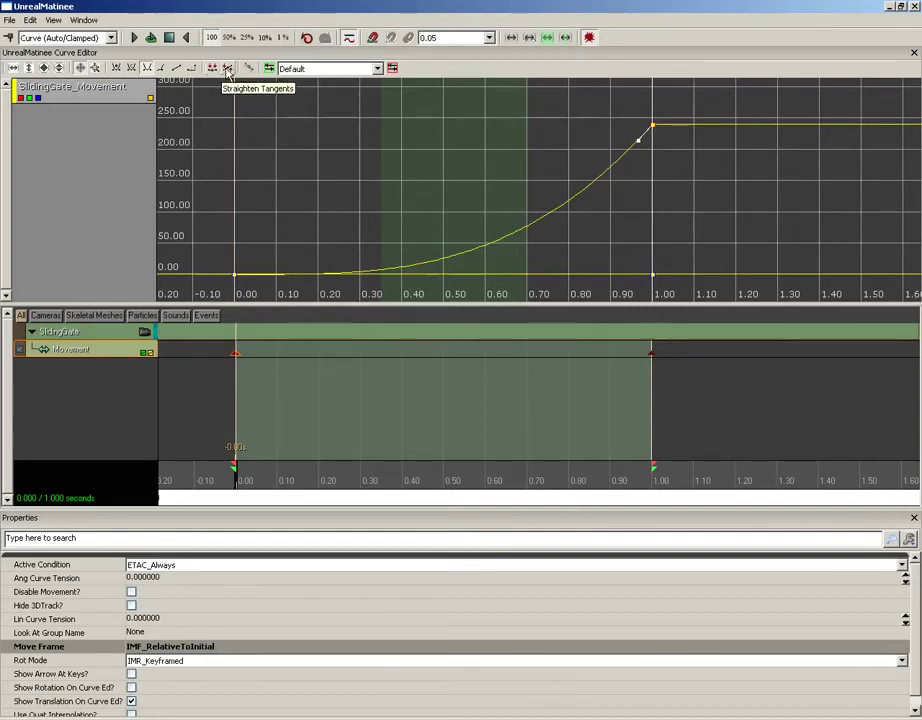
click(212, 68)
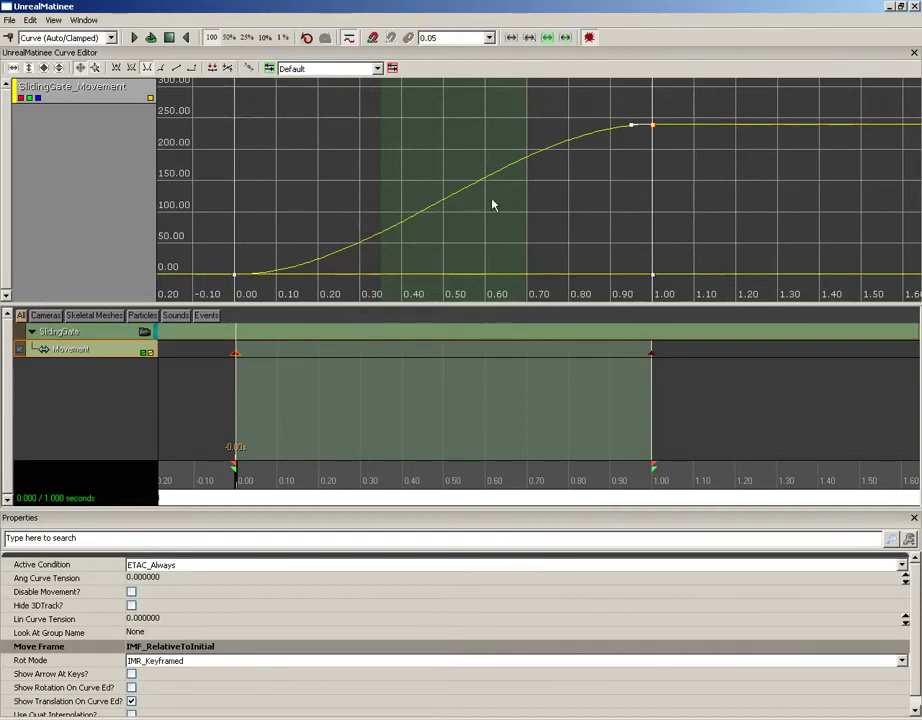
Add a movement key at about 0.50 seconds and break its tangents so the gate's curve dips right after that key
drag(400, 484, 447, 485)
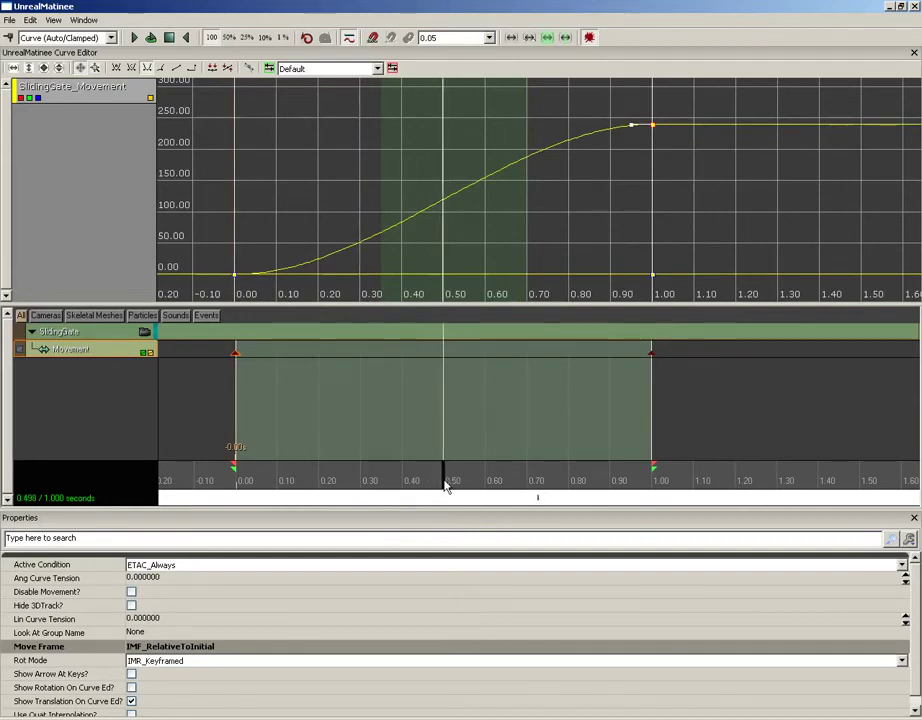
key(Return)
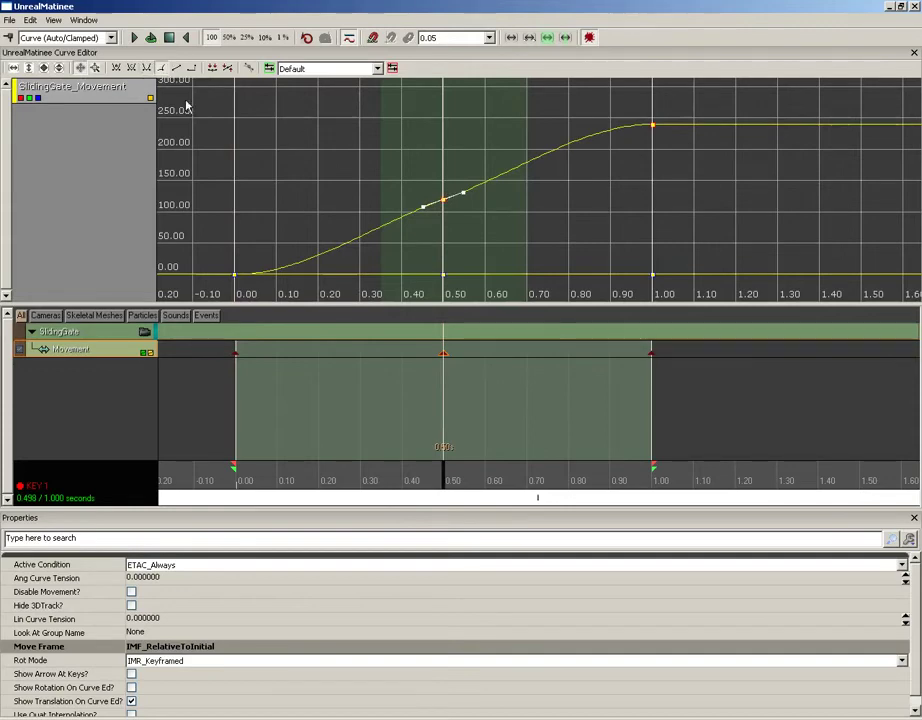
drag(464, 196, 424, 222)
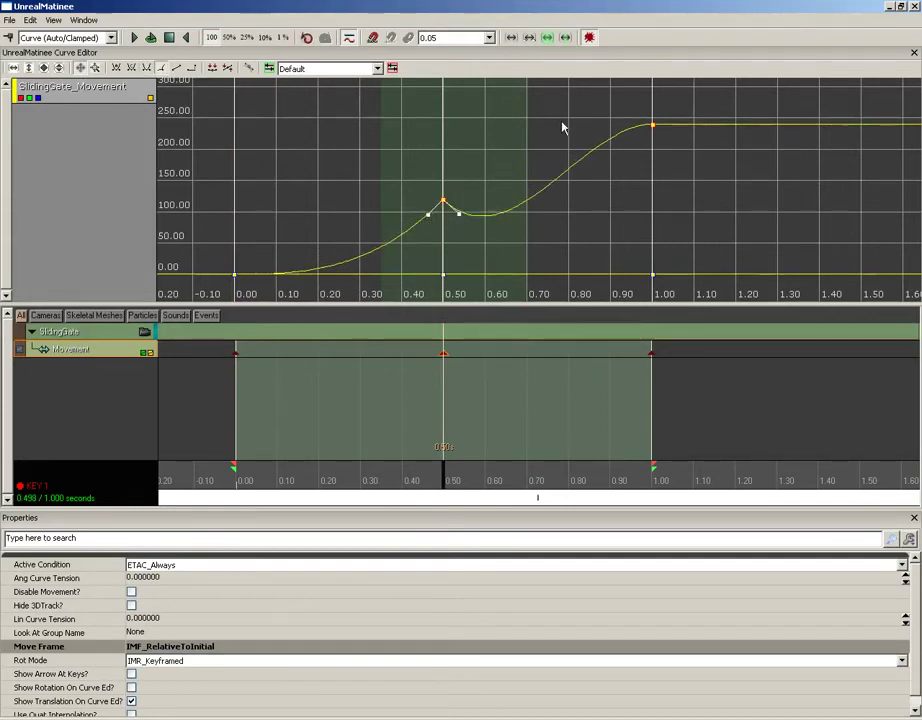
Preview the dipping gate movement in the level viewport at full and 25% speed, and stop playback
drag(656, 12, 649, 411)
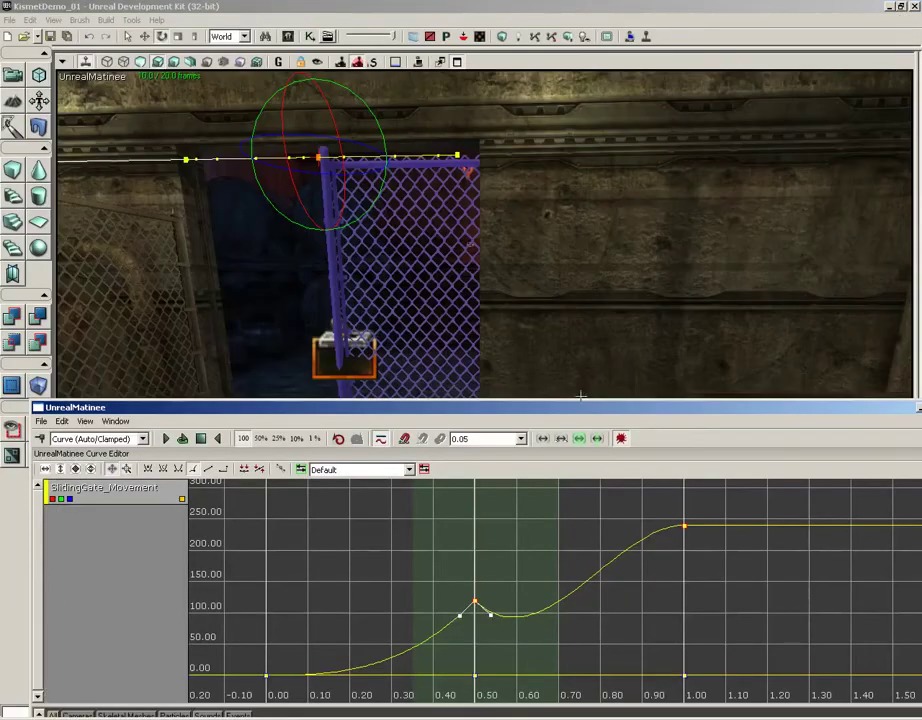
click(218, 443)
click(171, 443)
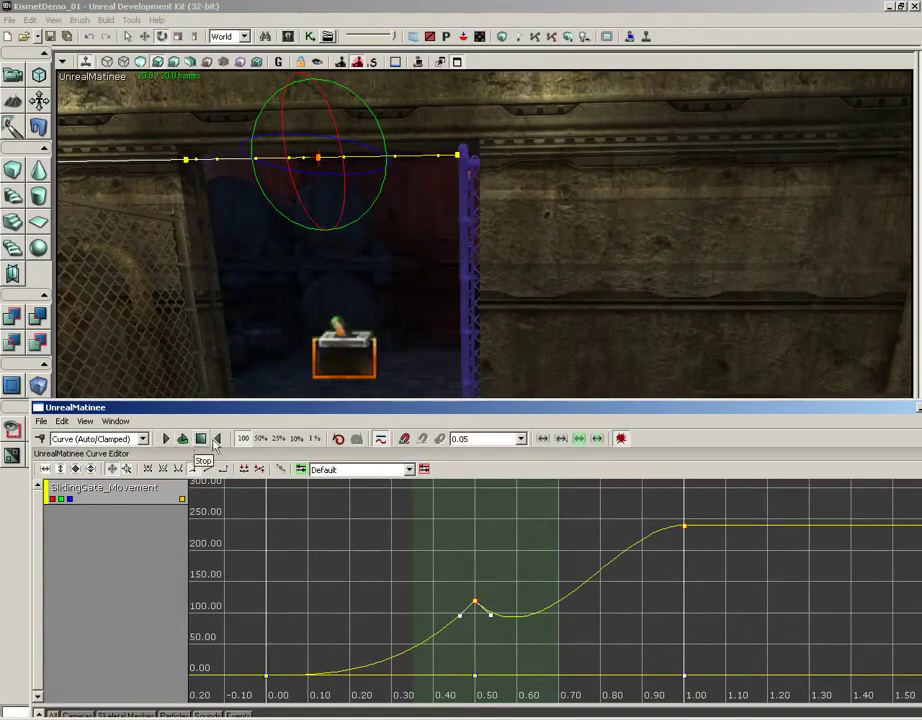
click(278, 438)
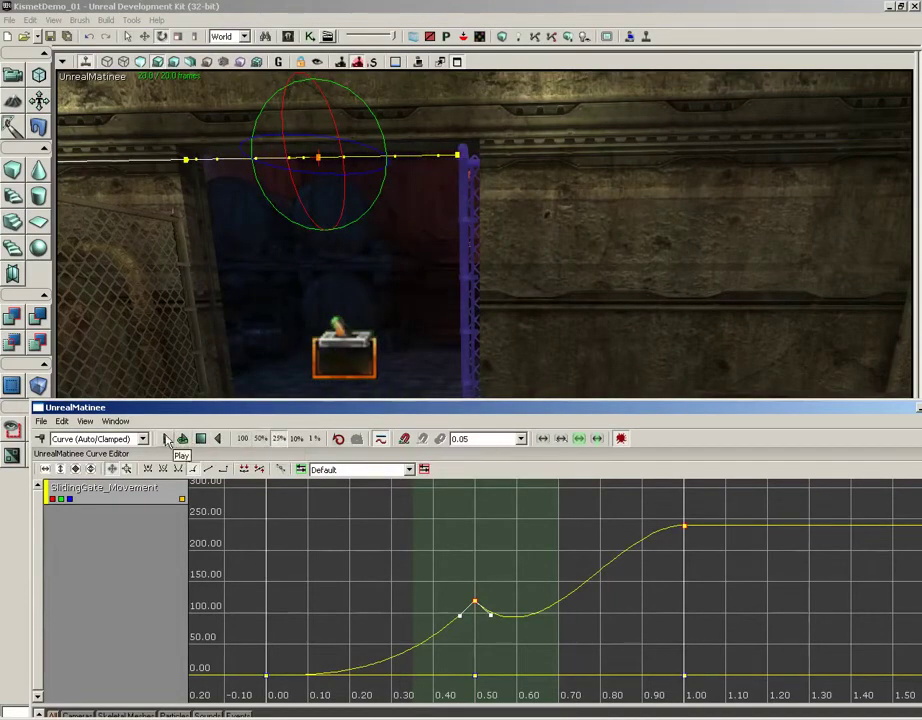
click(166, 440)
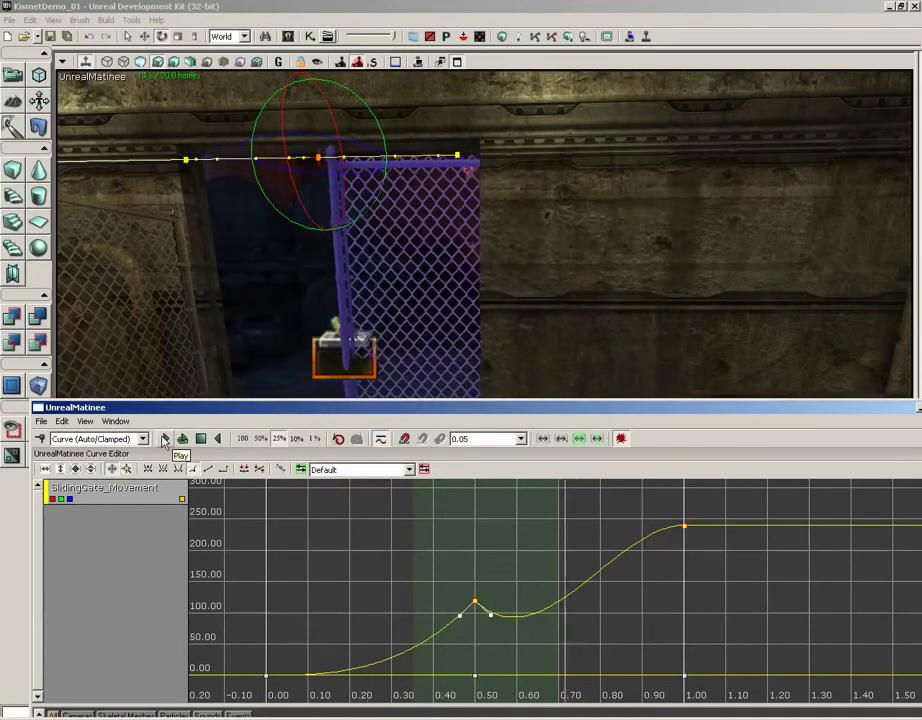
drag(283, 408, 285, 51)
click(202, 81)
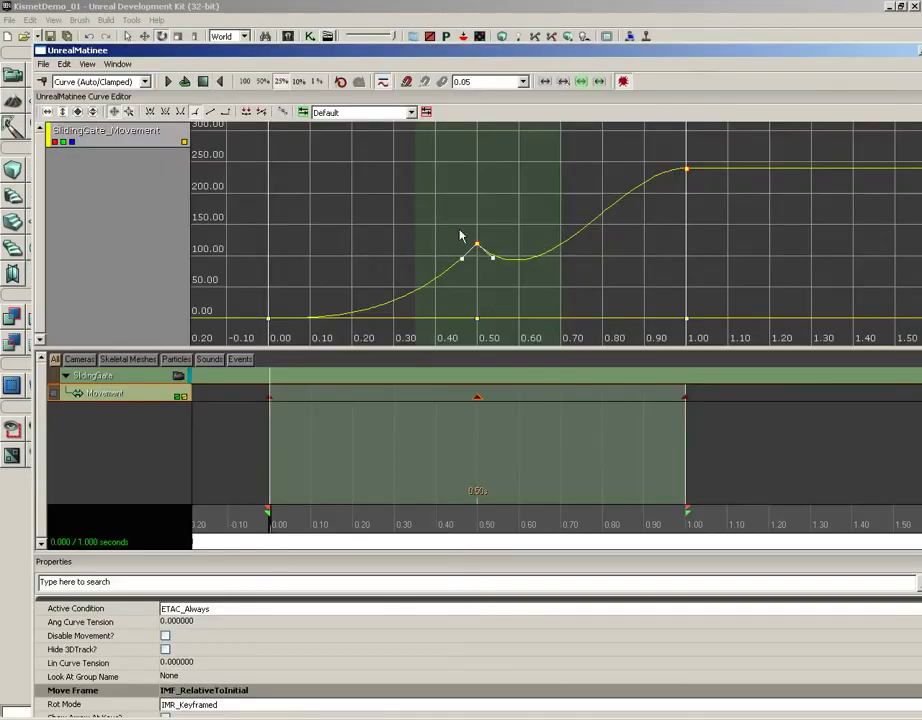
Straighten the middle movement key's tangents and delete that key
click(262, 113)
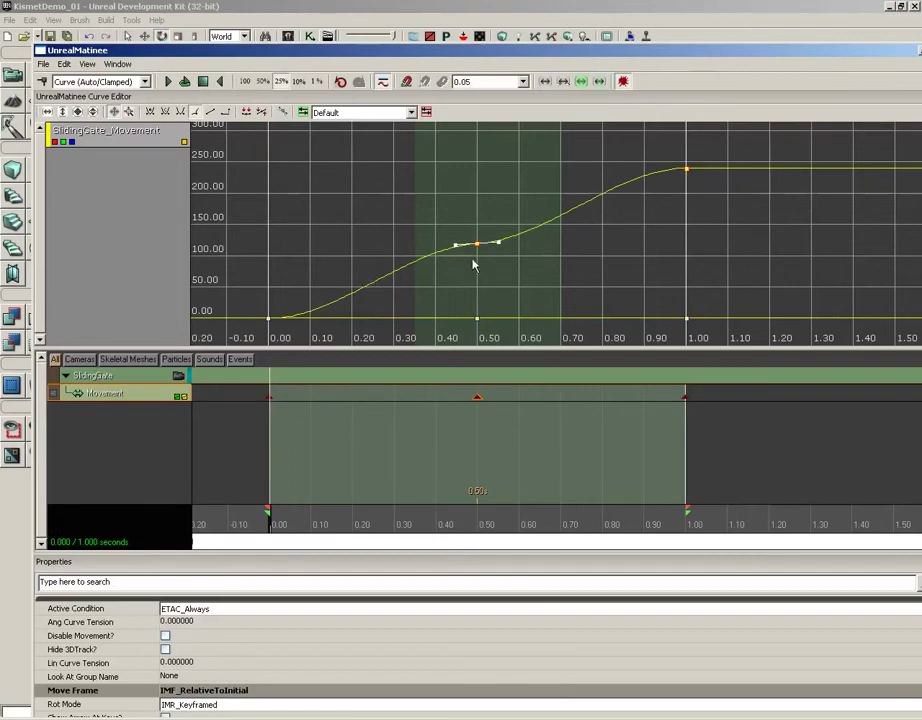
mouse_move(478, 250)
click(64, 63)
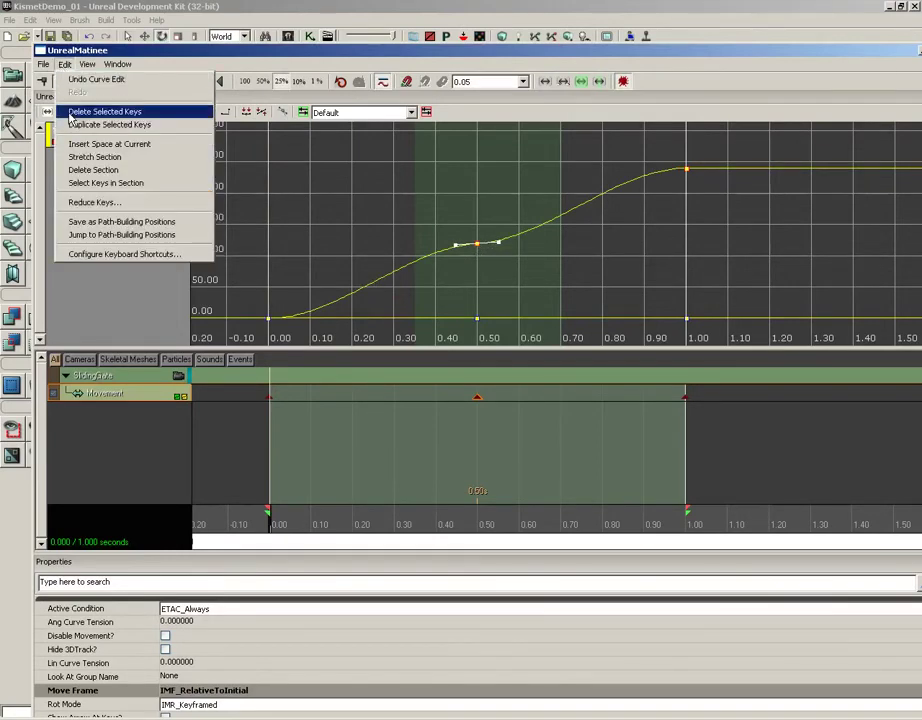
click(100, 111)
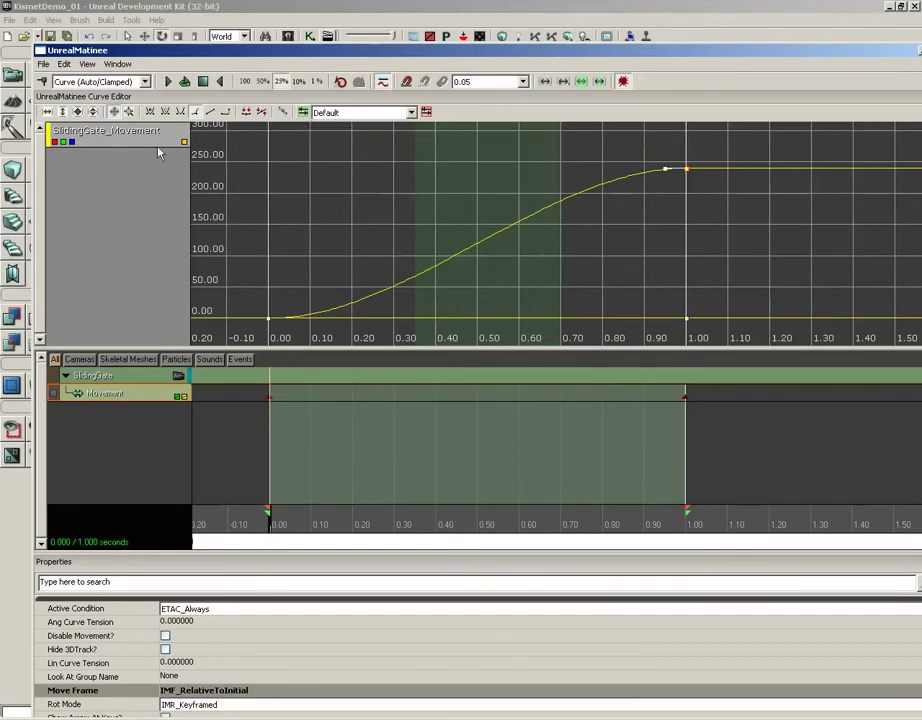
Look over the curve editor's list of curve tabs and maximize the Matinee window
click(340, 112)
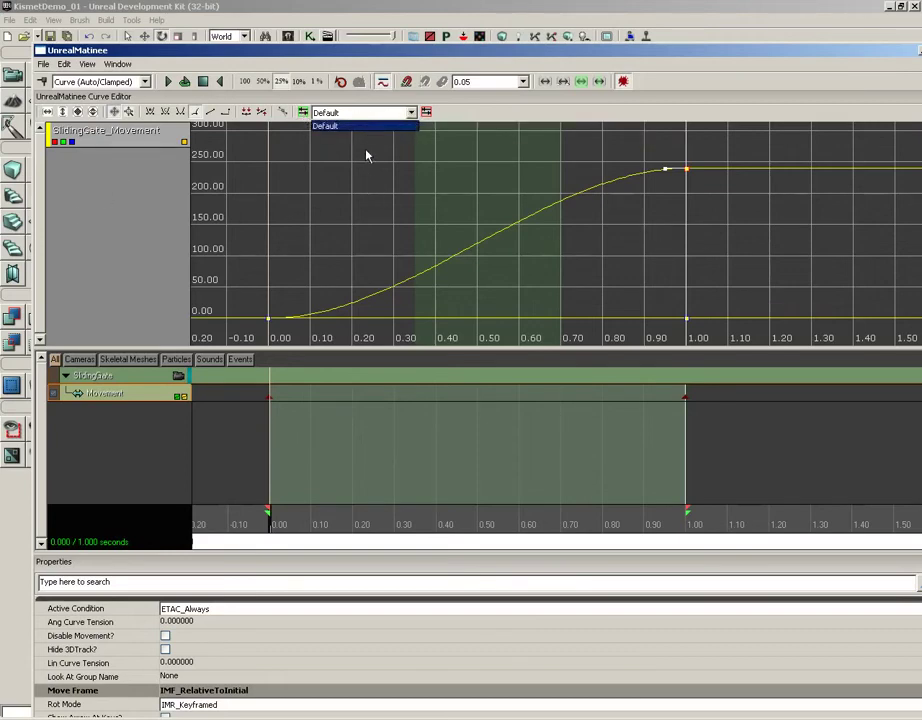
click(425, 114)
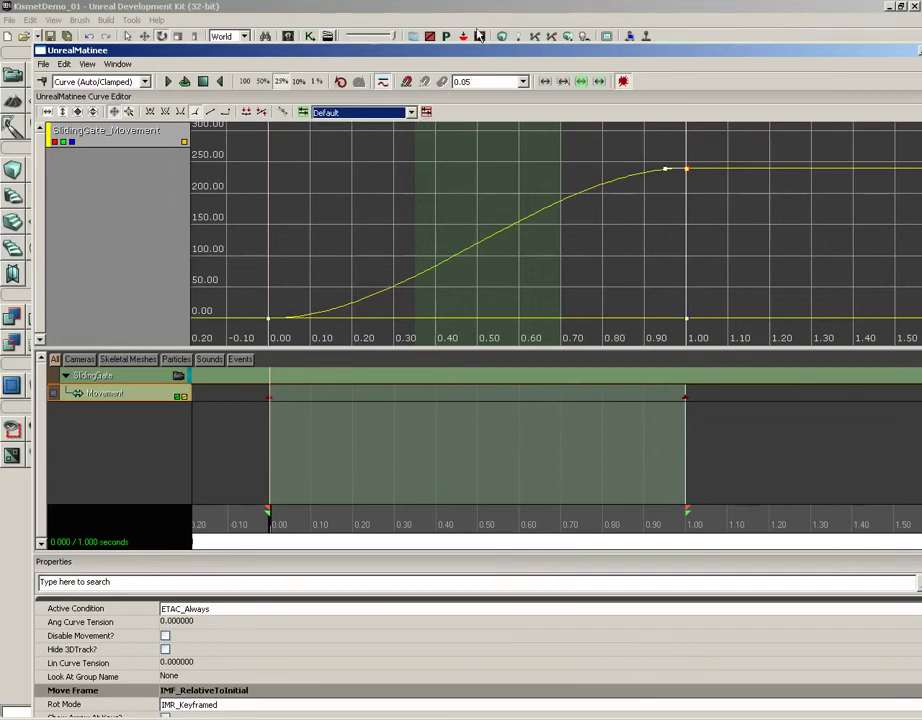
drag(476, 49, 442, 6)
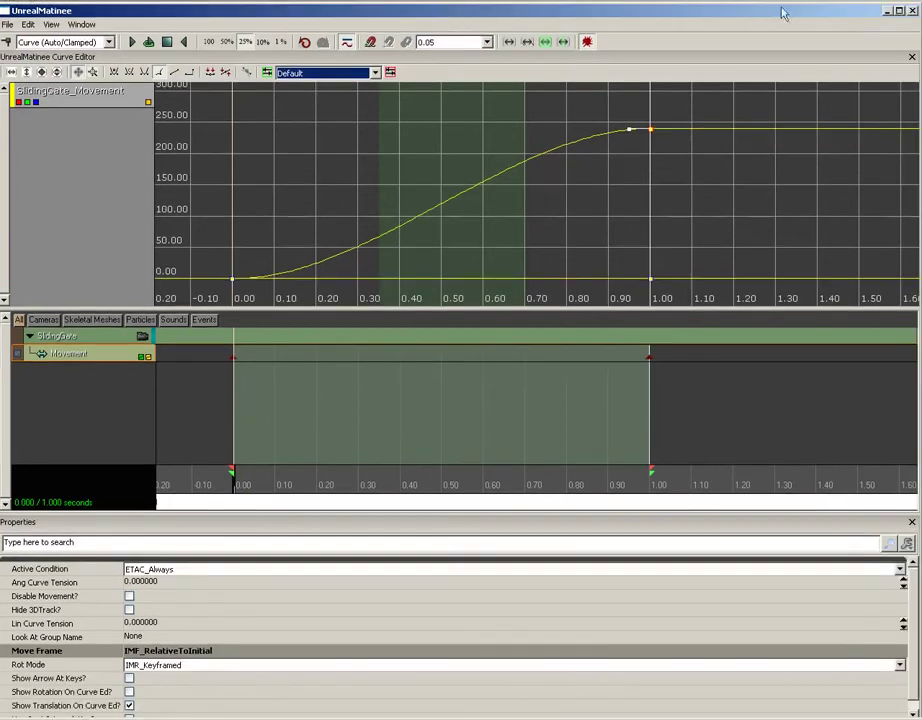
click(899, 11)
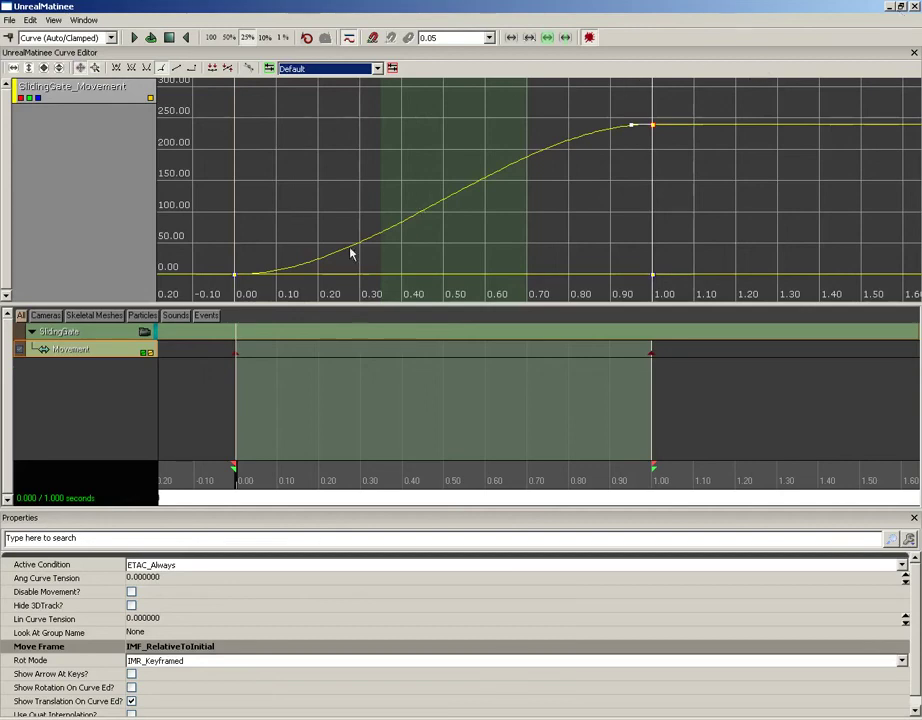
Shrink the curve editor to enlarge the track area and look over the track types offered for the SlidingGate group
drag(315, 305, 315, 188)
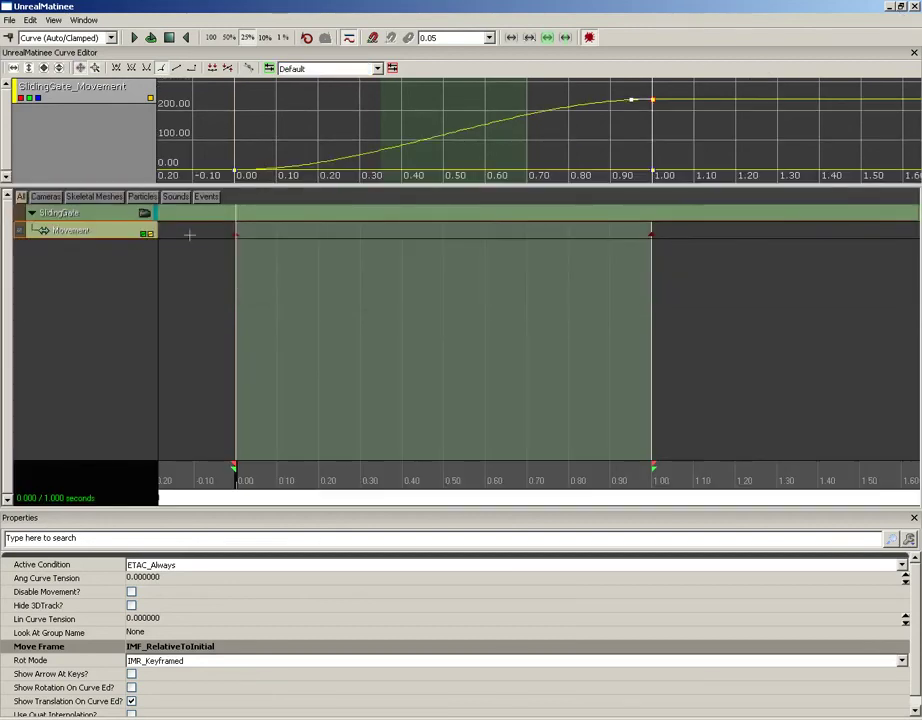
click(50, 213)
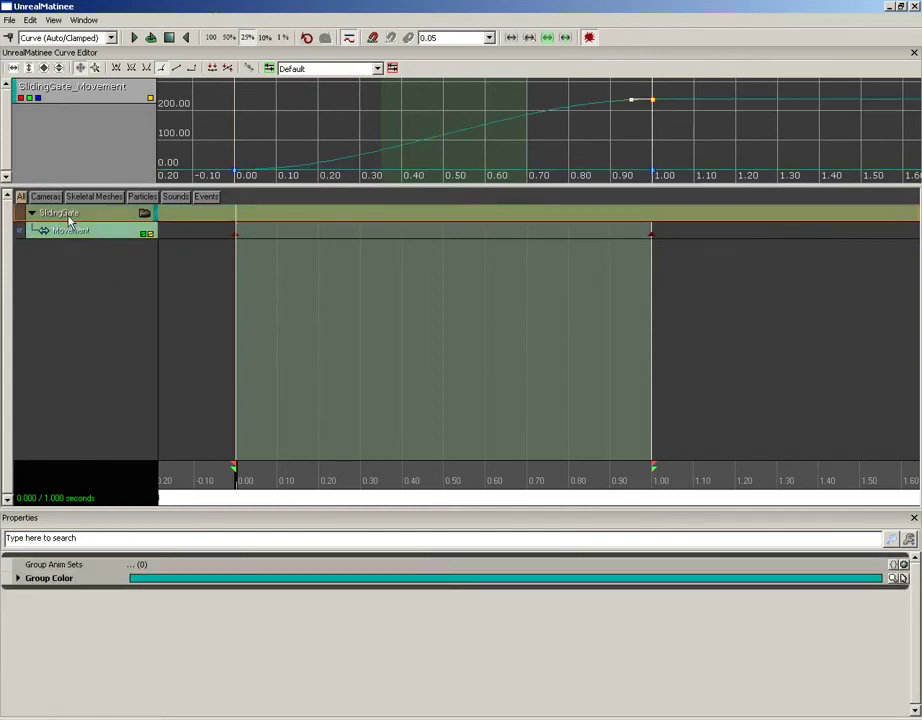
right_click(55, 213)
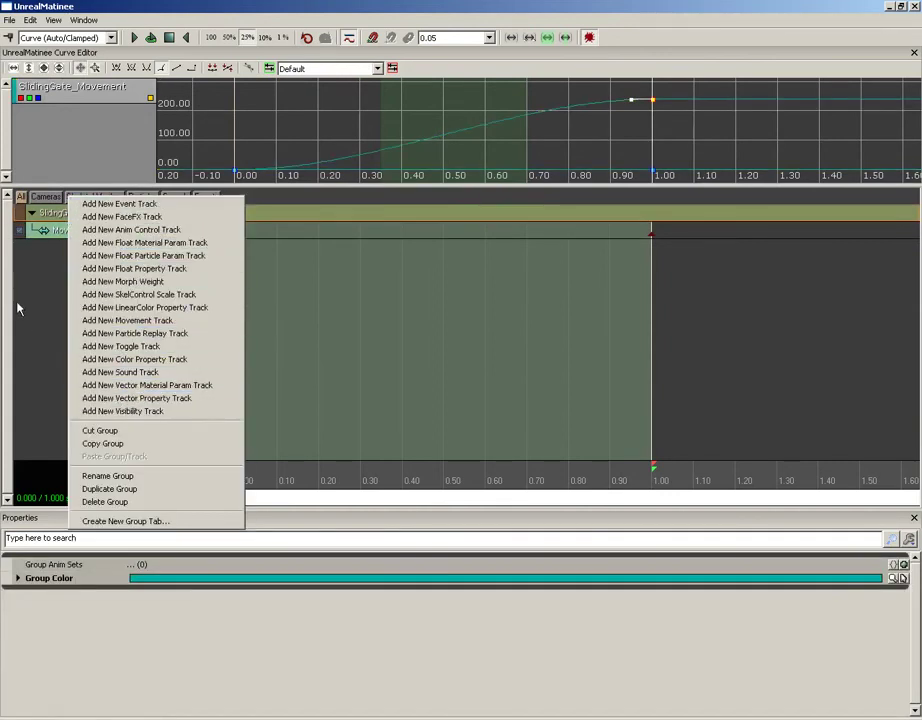
click(82, 276)
drag(266, 213, 275, 222)
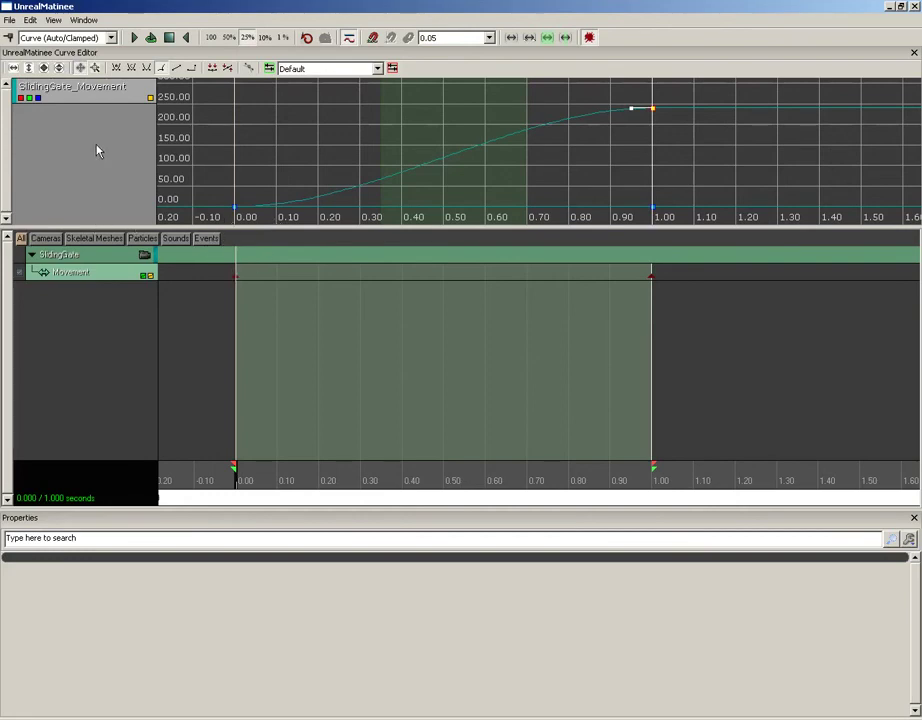
Add a new director group and enlarge its section of the track area
right_click(64, 288)
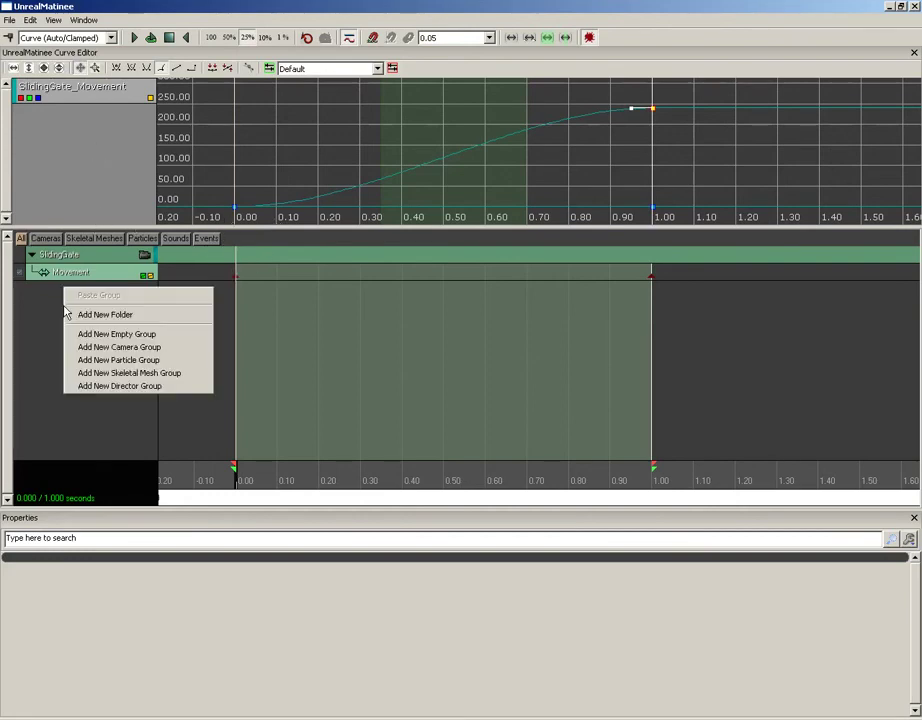
click(130, 387)
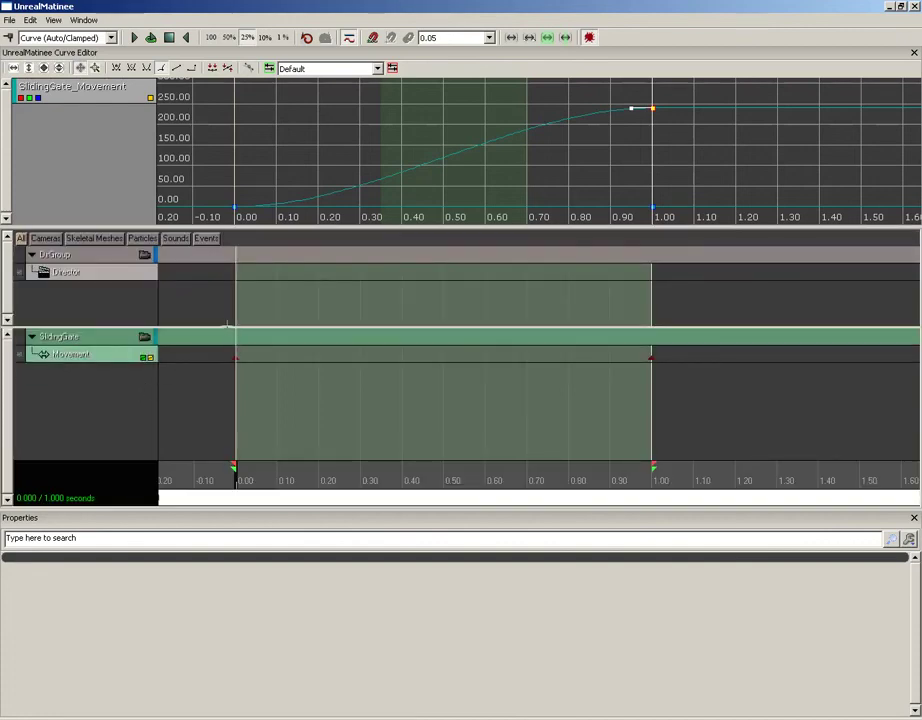
drag(226, 327, 222, 361)
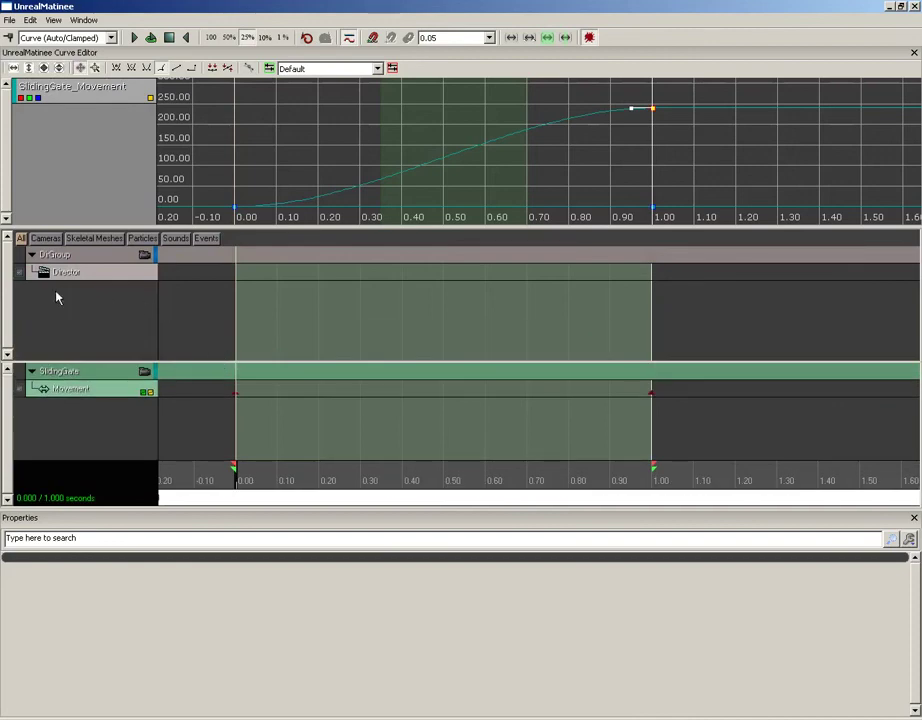
Examine the director group's and Director track's properties and the extra track types offered for the group
click(66, 257)
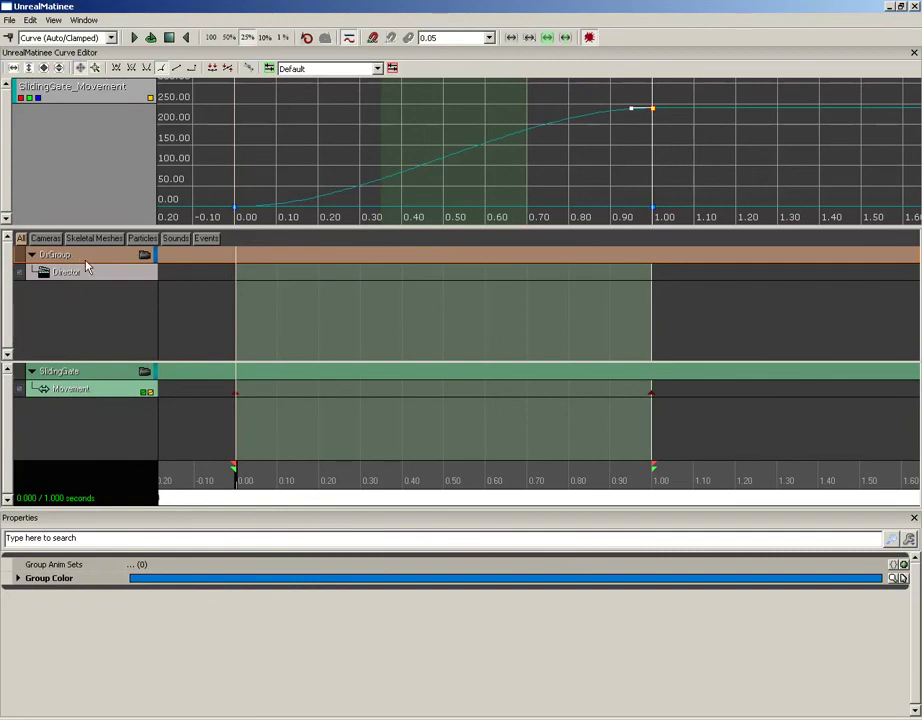
click(98, 272)
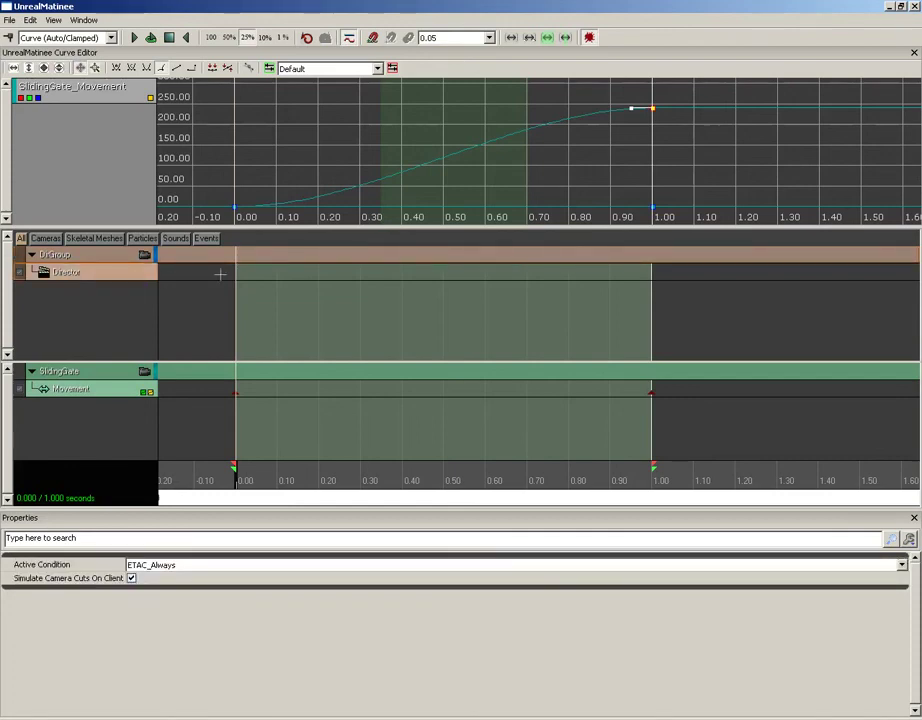
right_click(80, 272)
right_click(62, 259)
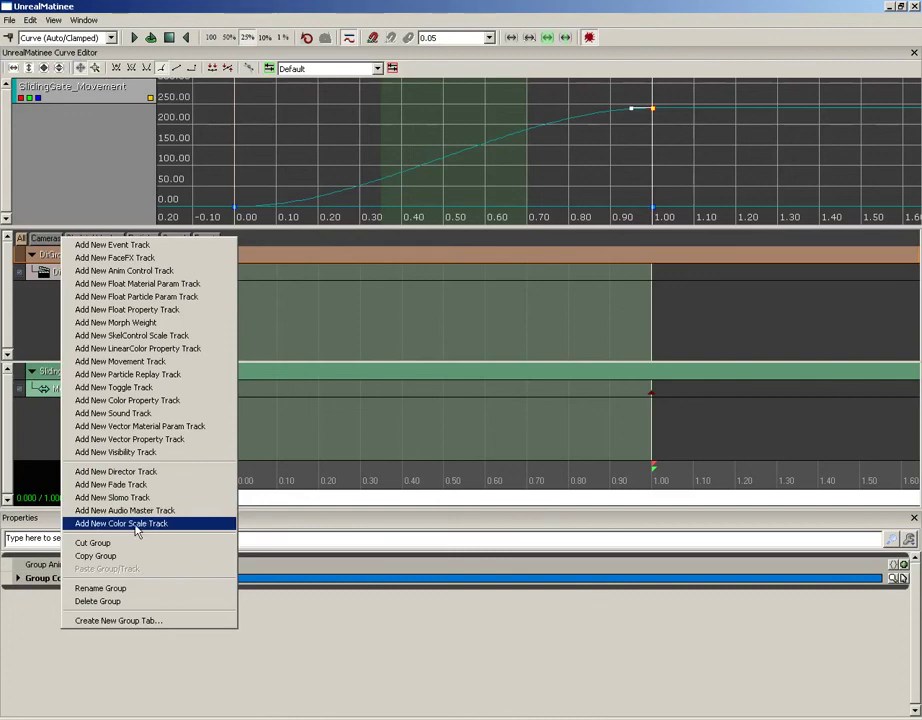
click(41, 318)
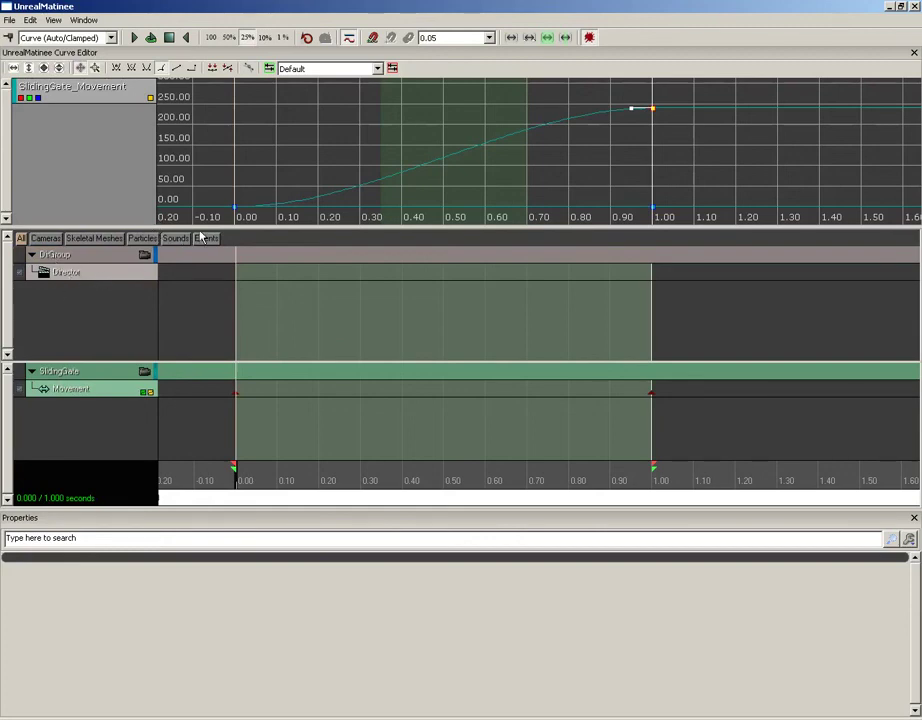
Select the Director track and reduce the curve editor's height to give the tracks more room
click(62, 273)
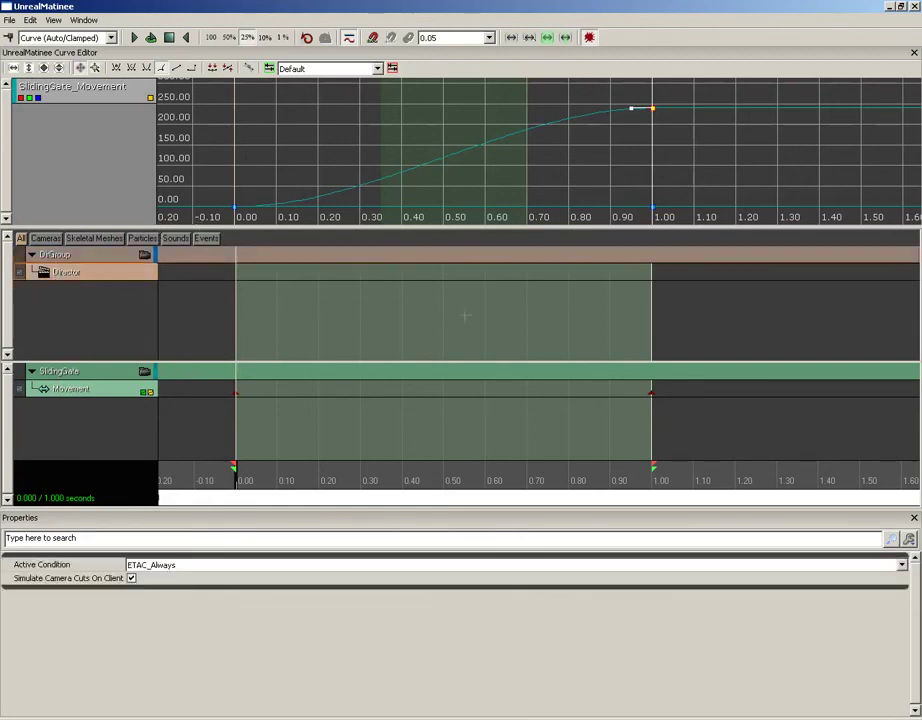
drag(397, 226, 400, 186)
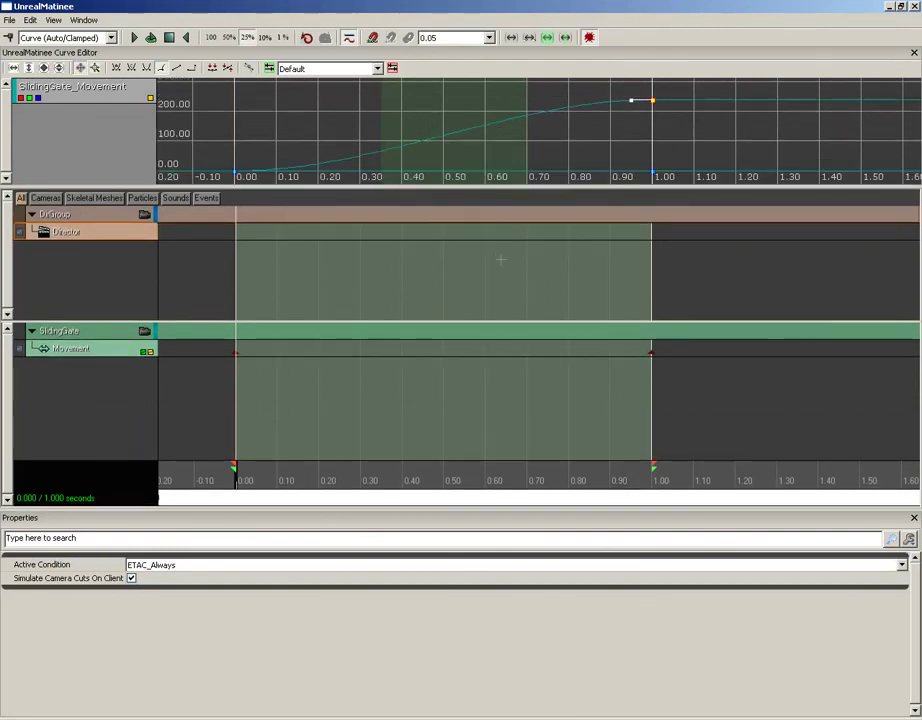